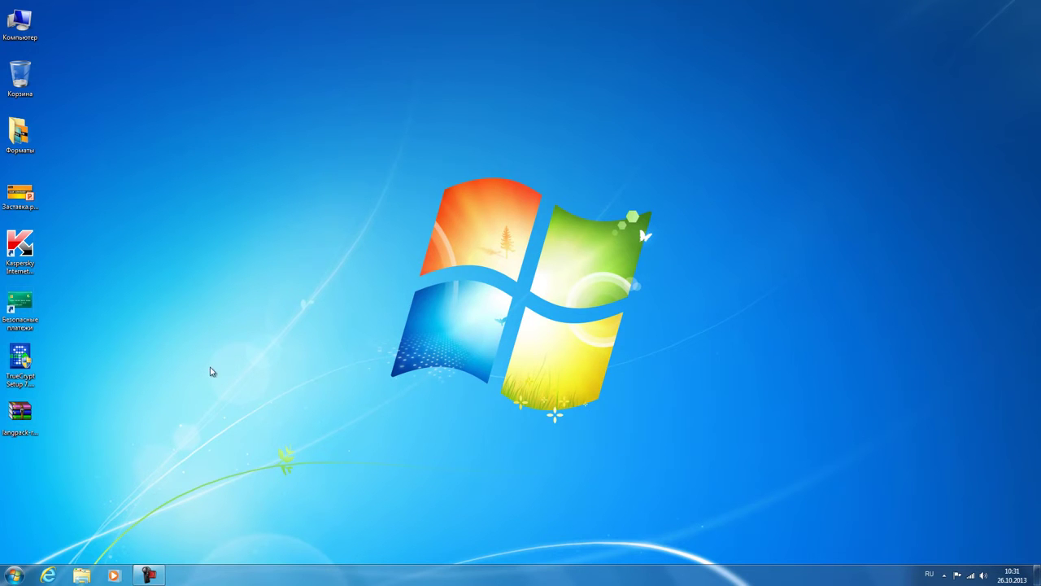
Step: Install TrueCrypt 7.1a with default options after accepting the license, declining the tutorial
{"action": "double_click", "coordinate": [20, 360]}
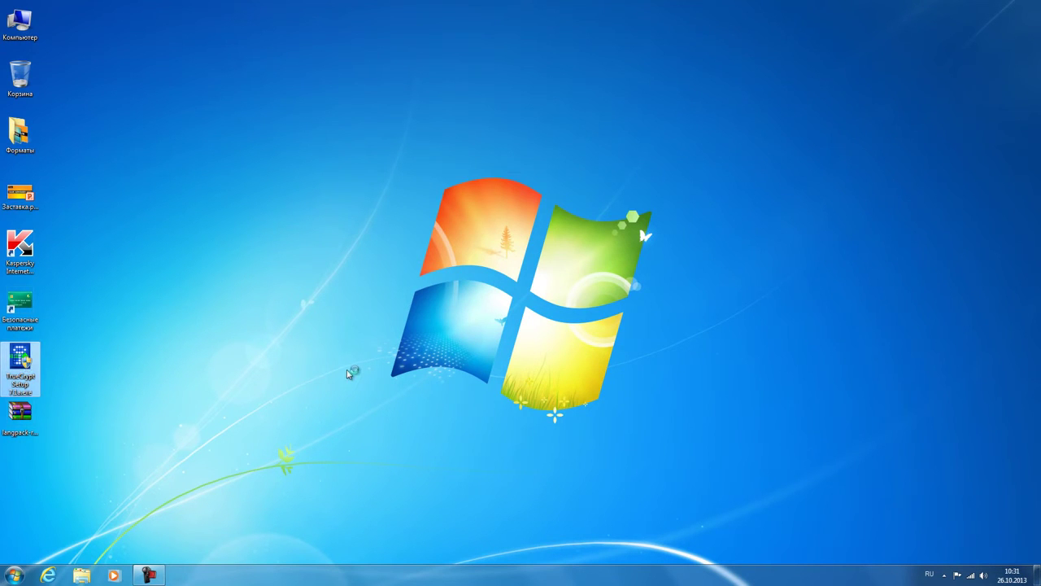
{"action": "scroll", "coordinate": [347, 369], "scroll_direction": "down", "scroll_amount": 10}
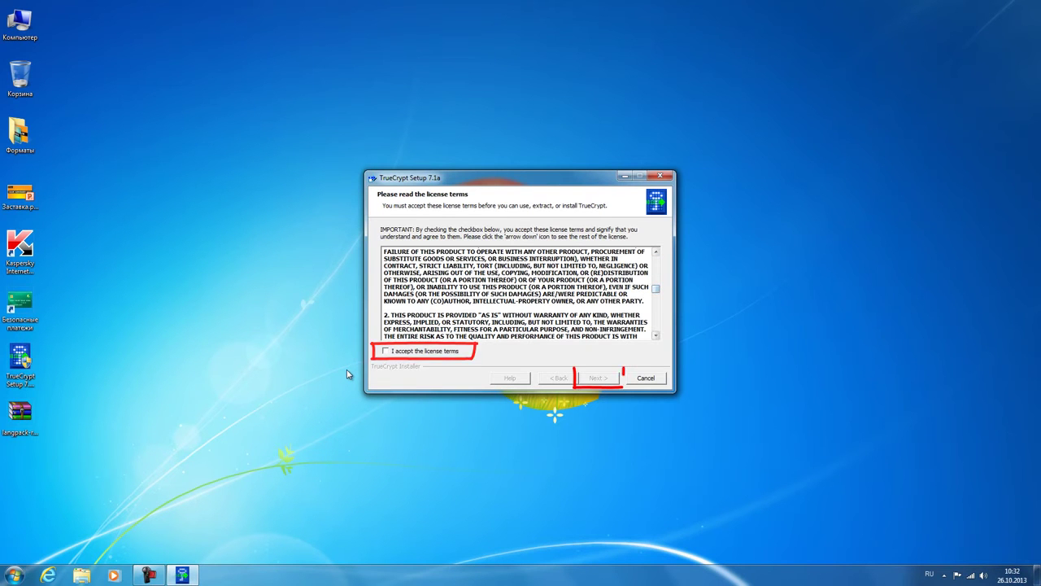
{"action": "key", "text": "alt+a"}
{"action": "key", "text": "Return"}
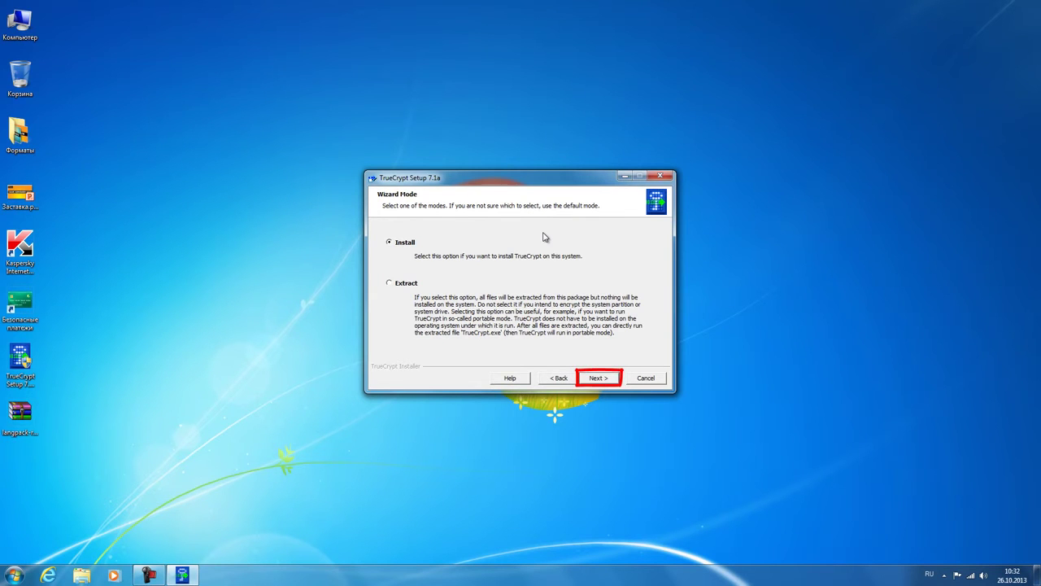
{"action": "key", "text": "Return"}
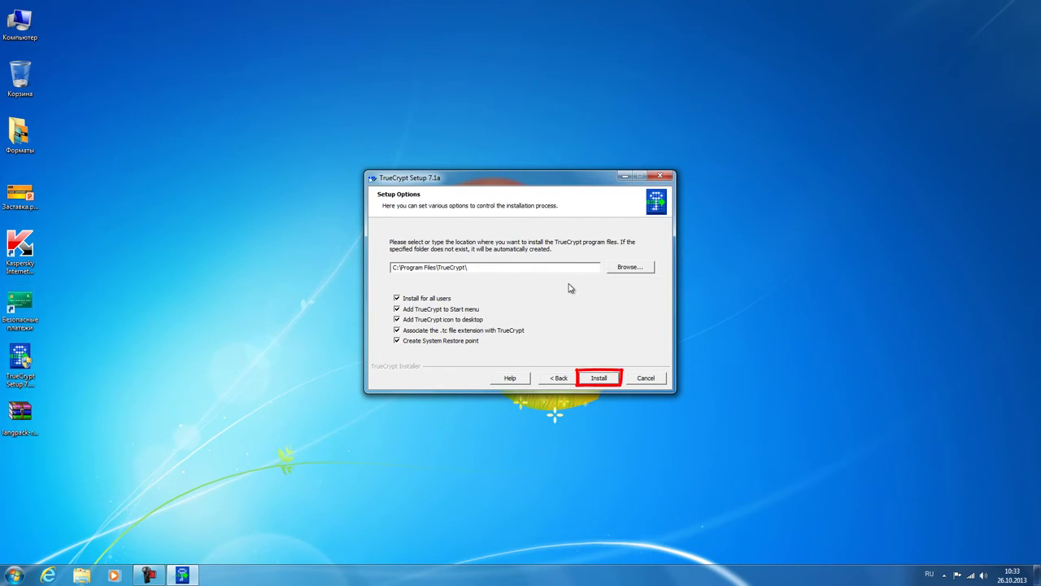
{"action": "key", "text": "Return"}
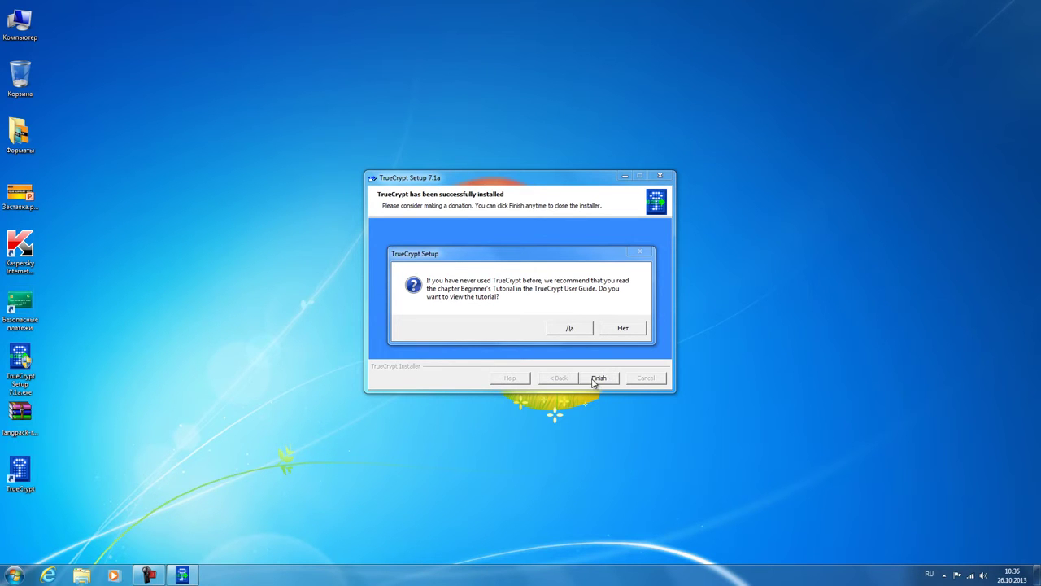
{"action": "left_click", "coordinate": [618, 329]}
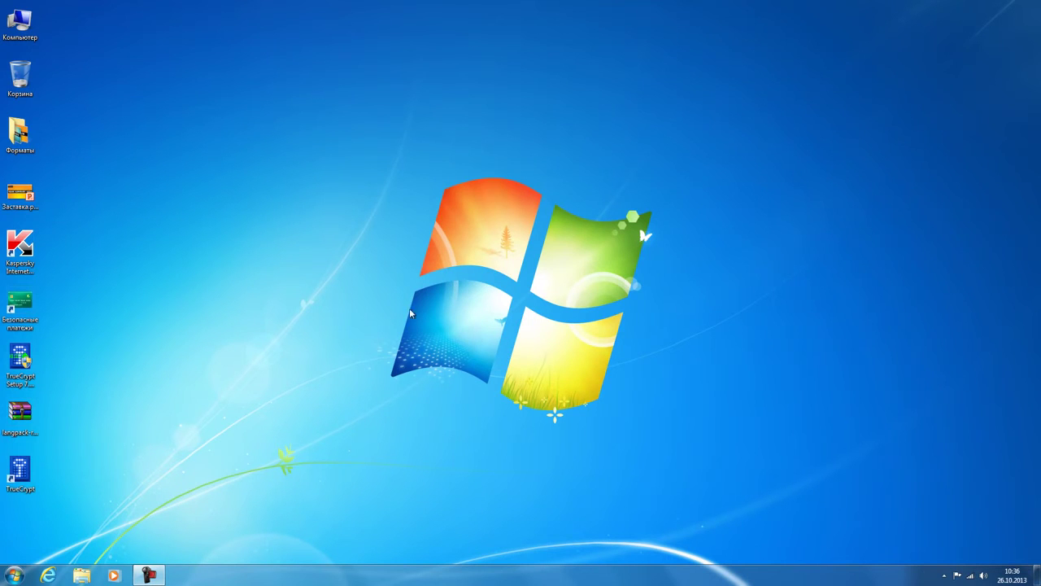
Step: Try extracting the Russian langpack zip into C:\Program Files\TrueCrypt (access denied), then open Computer
{"action": "left_click", "coordinate": [18, 416]}
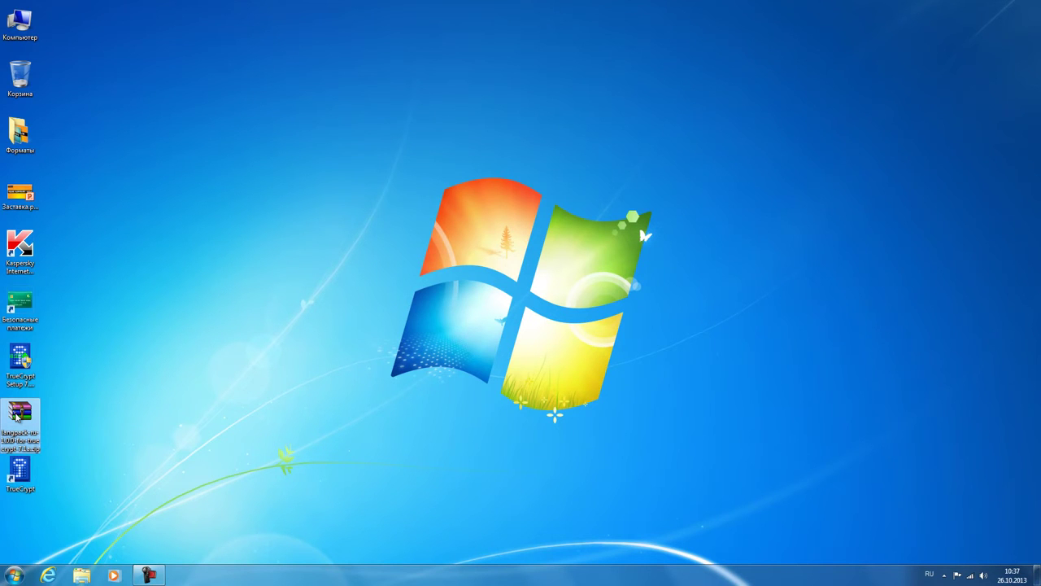
{"action": "right_click", "coordinate": [18, 415]}
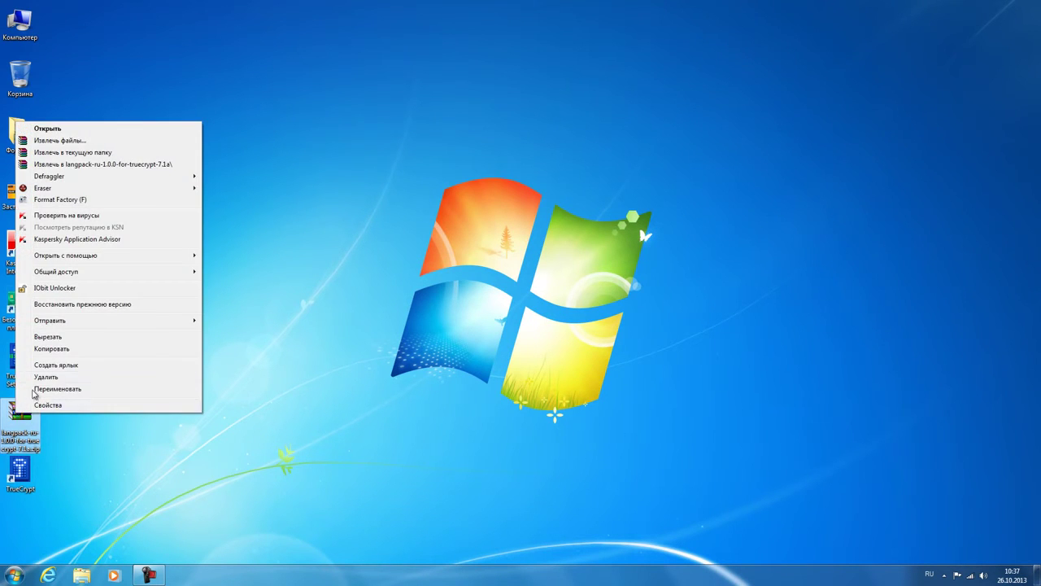
{"action": "left_click", "coordinate": [85, 141]}
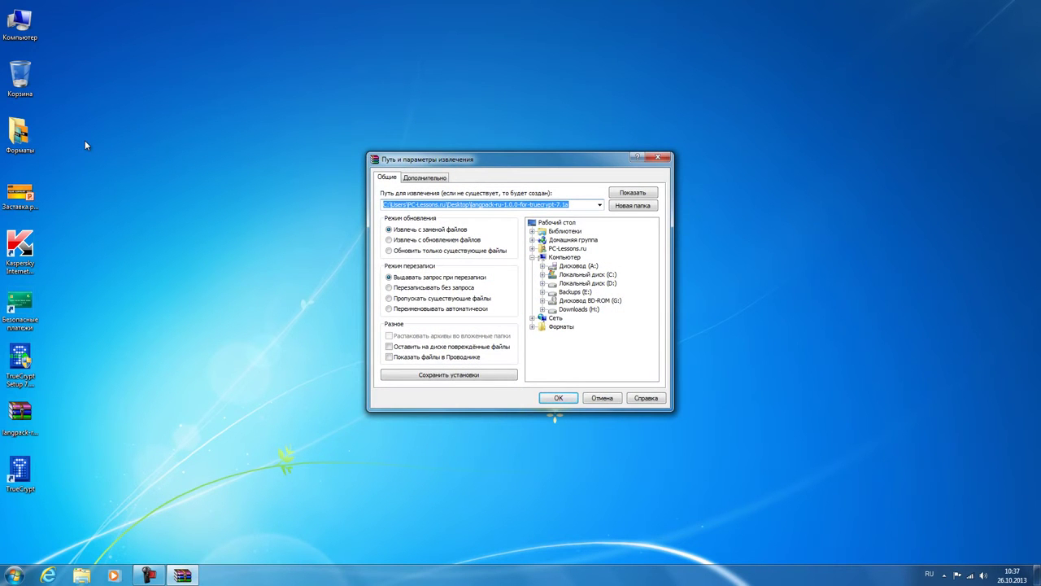
{"action": "left_click", "coordinate": [582, 275]}
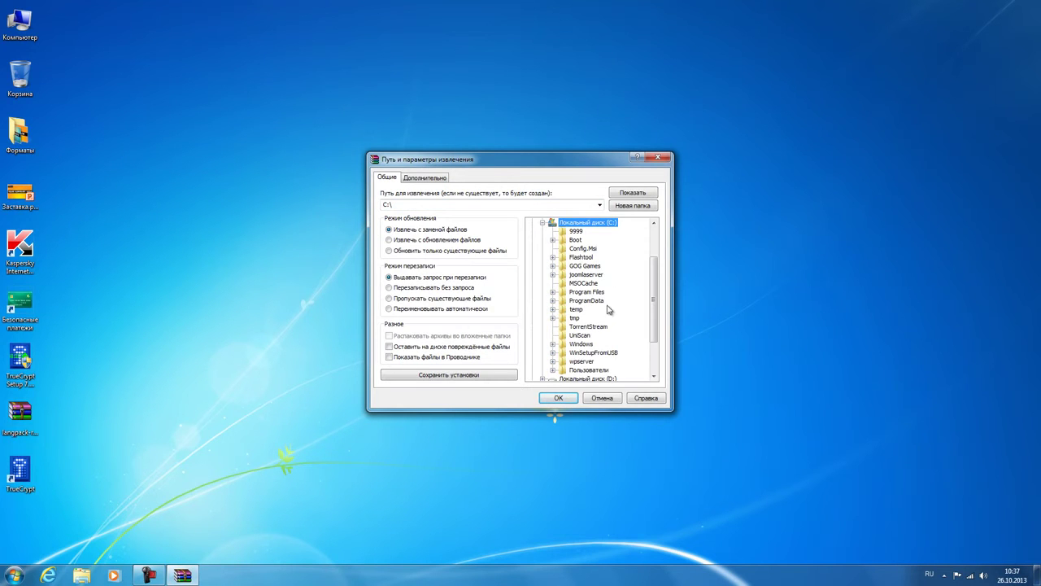
{"action": "left_click", "coordinate": [599, 292]}
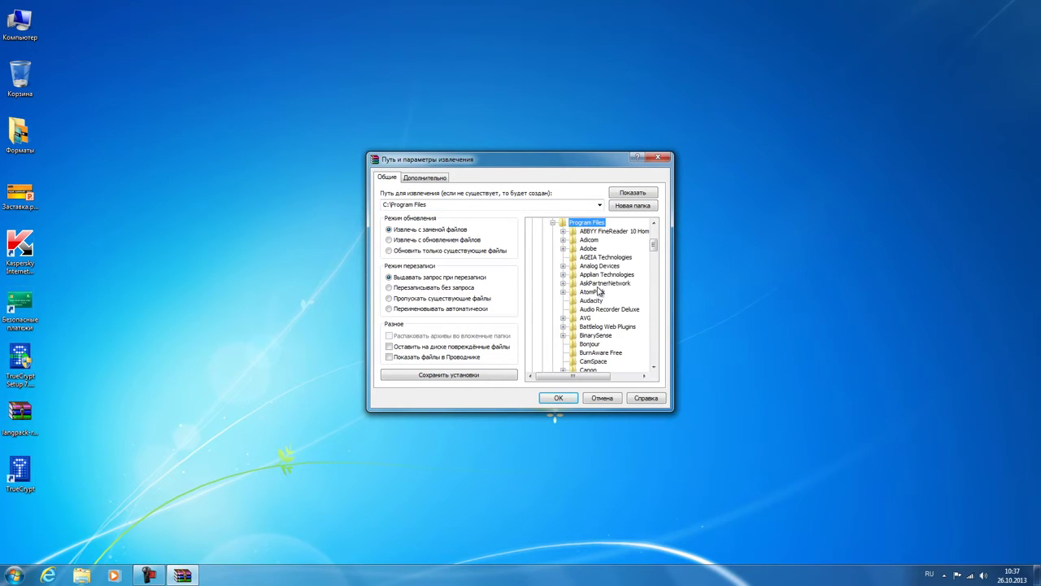
{"action": "left_click_drag", "start_coordinate": [655, 244], "coordinate": [661, 323]}
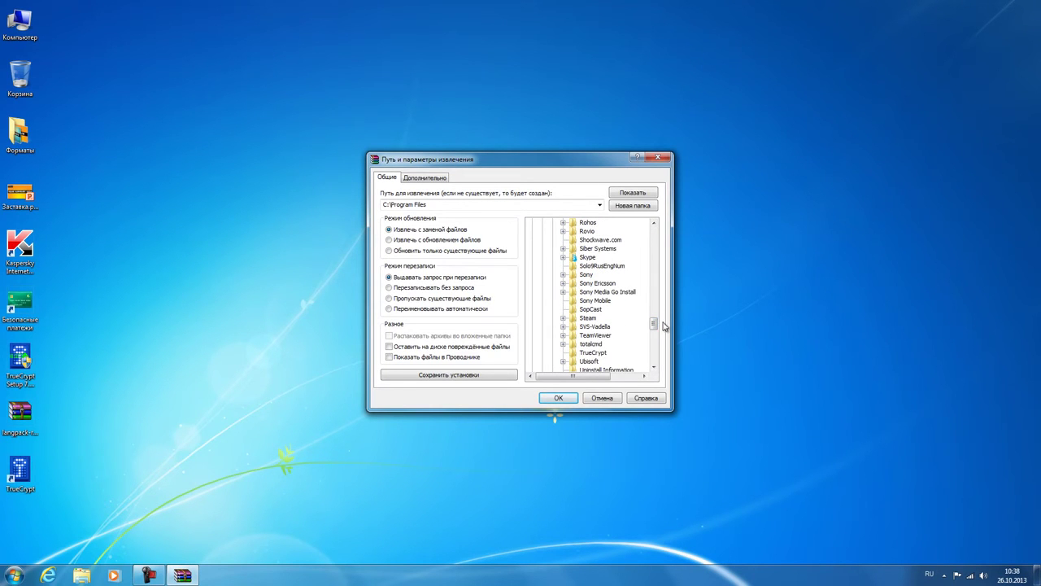
{"action": "left_click", "coordinate": [605, 353]}
{"action": "left_click", "coordinate": [557, 398]}
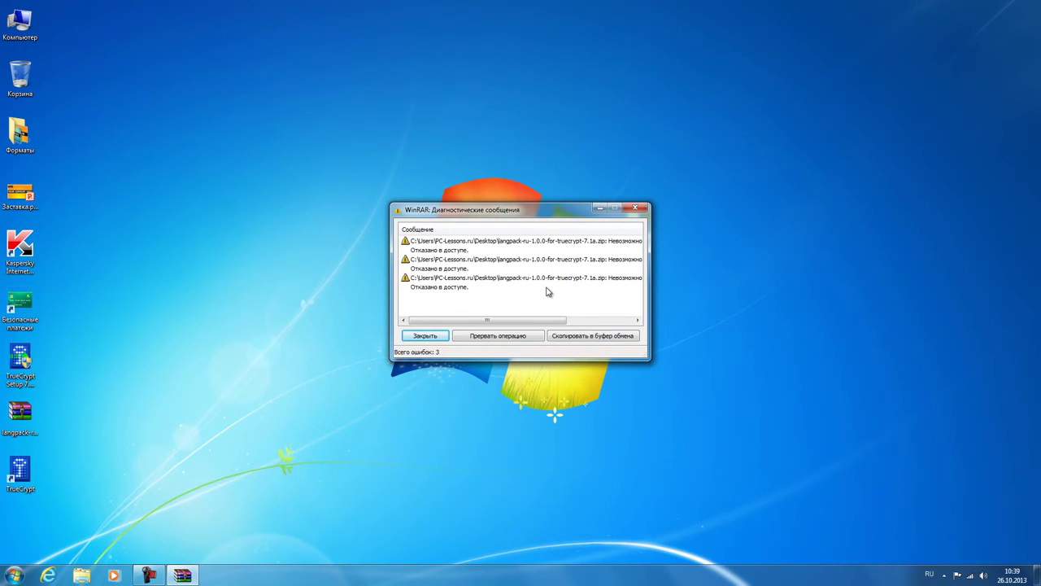
{"action": "left_click_drag", "start_coordinate": [550, 324], "coordinate": [624, 337]}
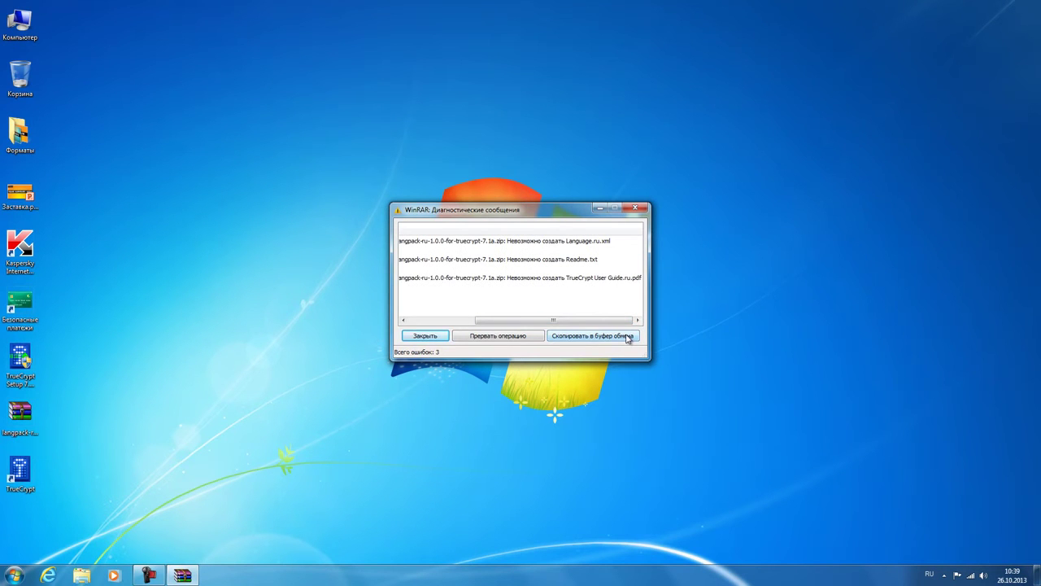
{"action": "double_click", "coordinate": [20, 24]}
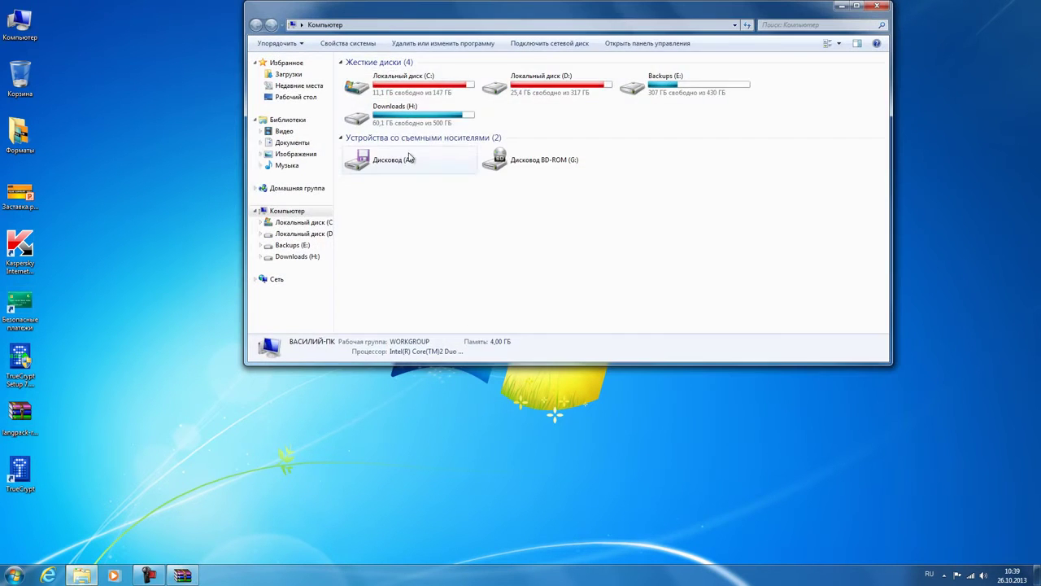
Step: Open the properties of the TrueCrypt folder in C:\Program Files
{"action": "double_click", "coordinate": [407, 82]}
{"action": "double_click", "coordinate": [390, 144]}
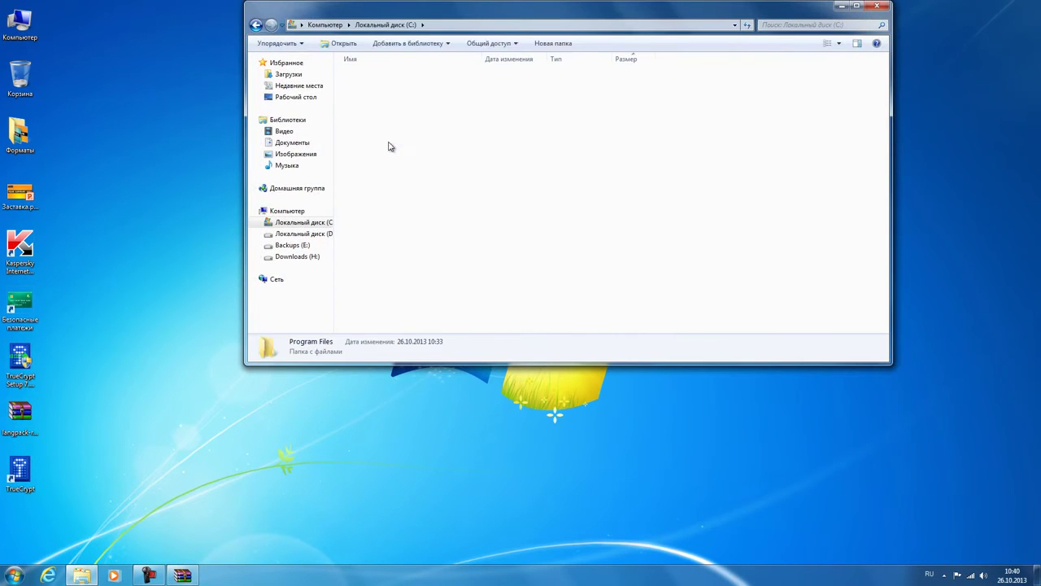
{"action": "scroll", "coordinate": [410, 175], "scroll_direction": "down", "scroll_amount": 15}
{"action": "scroll", "coordinate": [411, 186], "scroll_direction": "down", "scroll_amount": 3}
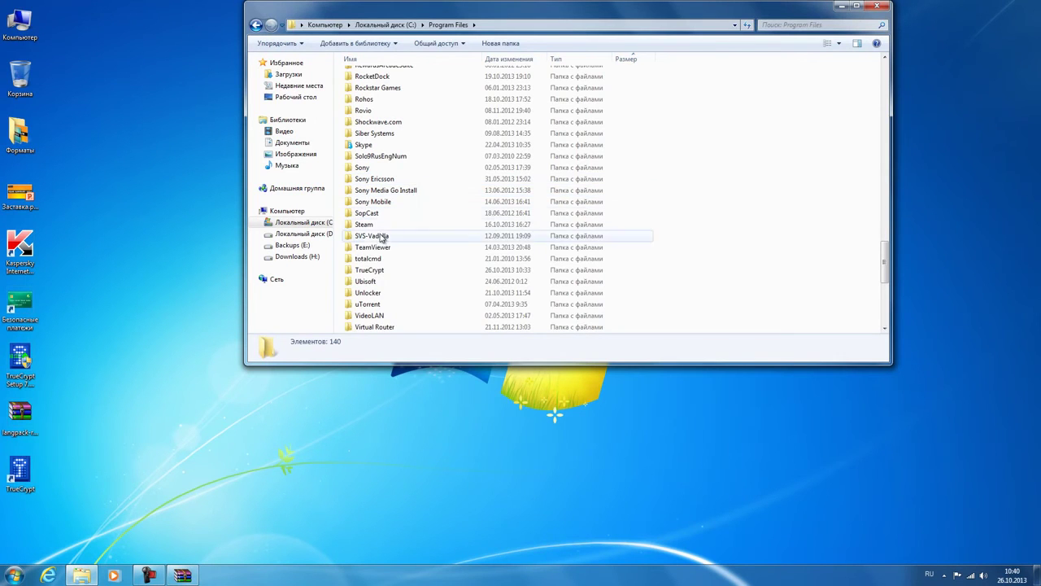
{"action": "right_click", "coordinate": [375, 269]}
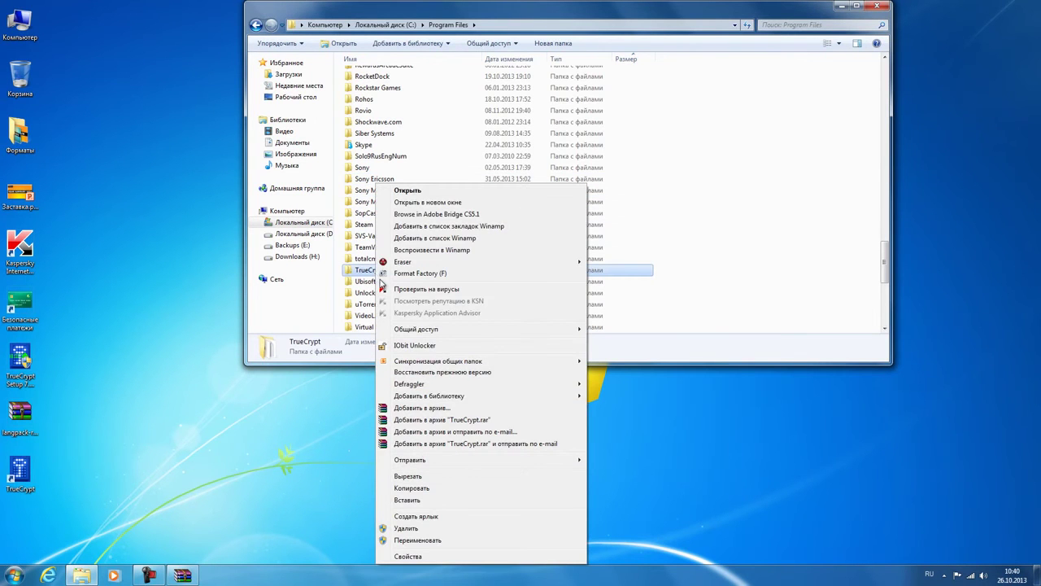
{"action": "left_click", "coordinate": [415, 556]}
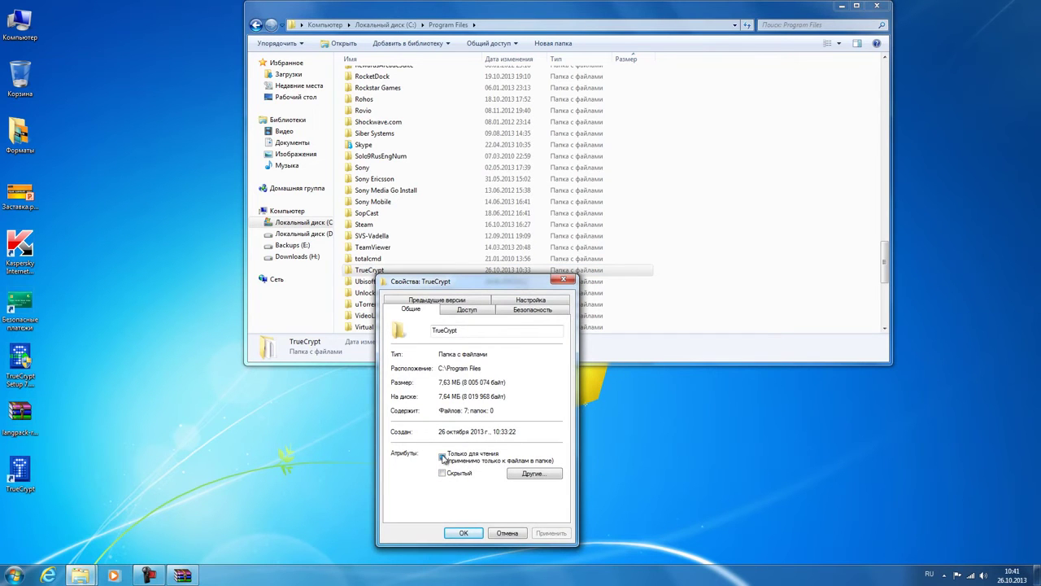
Step: Give the Пользователи (Users) group Полный доступ (Full control) on the TrueCrypt folder
{"action": "left_click", "coordinate": [522, 310]}
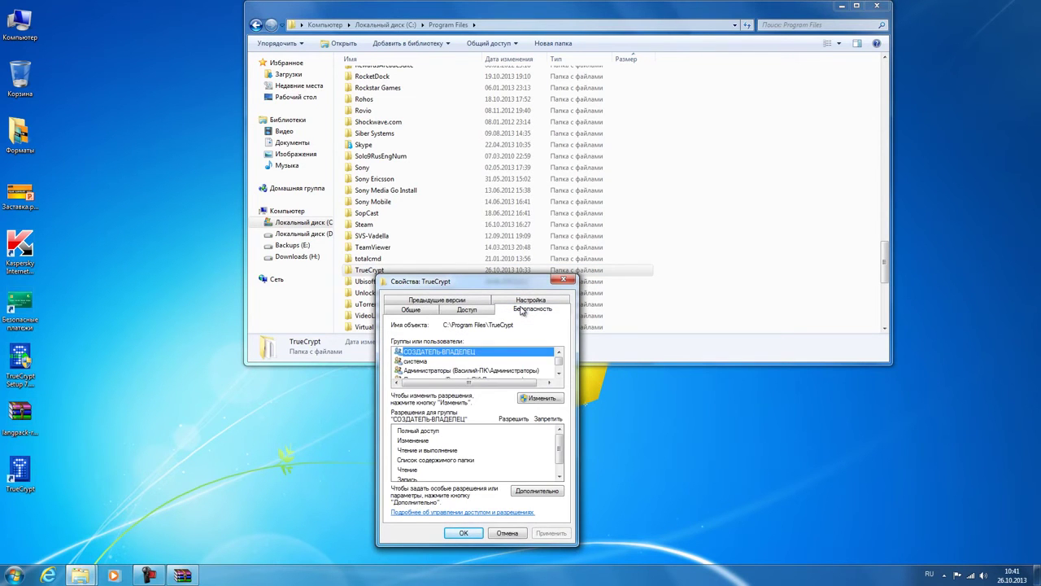
{"action": "left_click", "coordinate": [528, 398]}
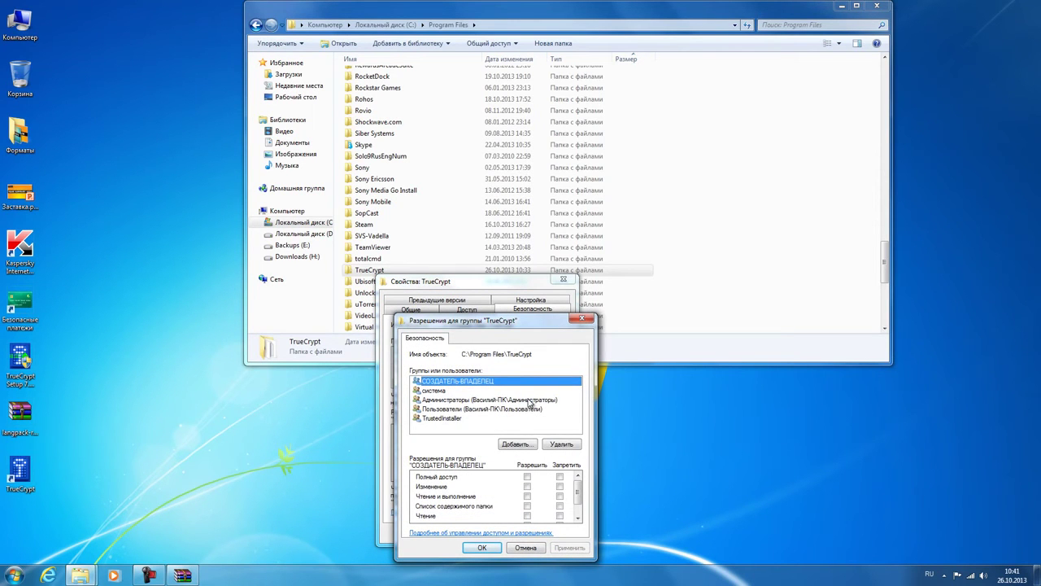
{"action": "left_click", "coordinate": [530, 405]}
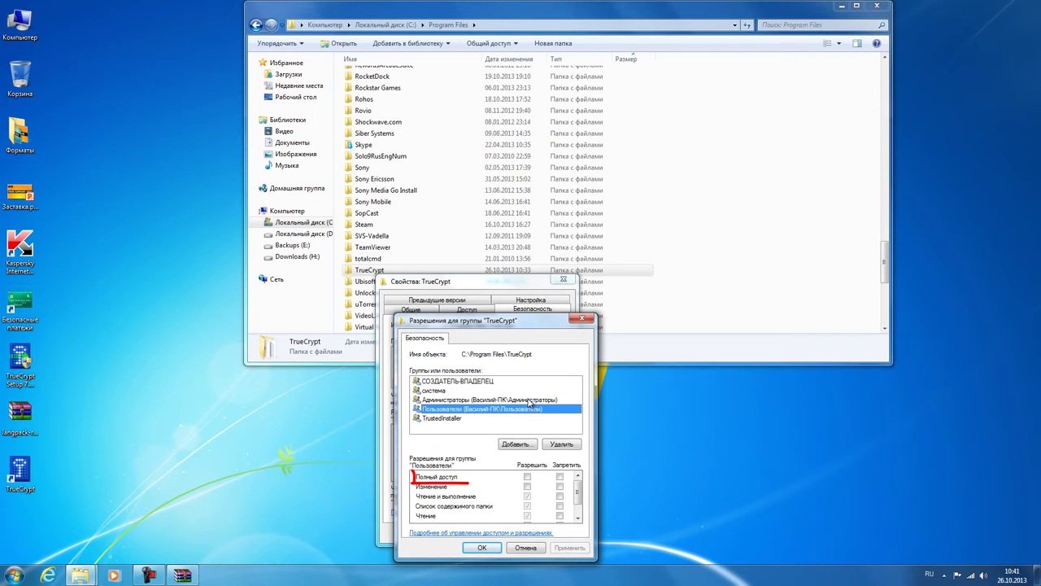
{"action": "key", "text": "Tab"}
{"action": "key", "text": "Tab"}
{"action": "key", "text": "Tab"}
{"action": "key", "text": "space"}
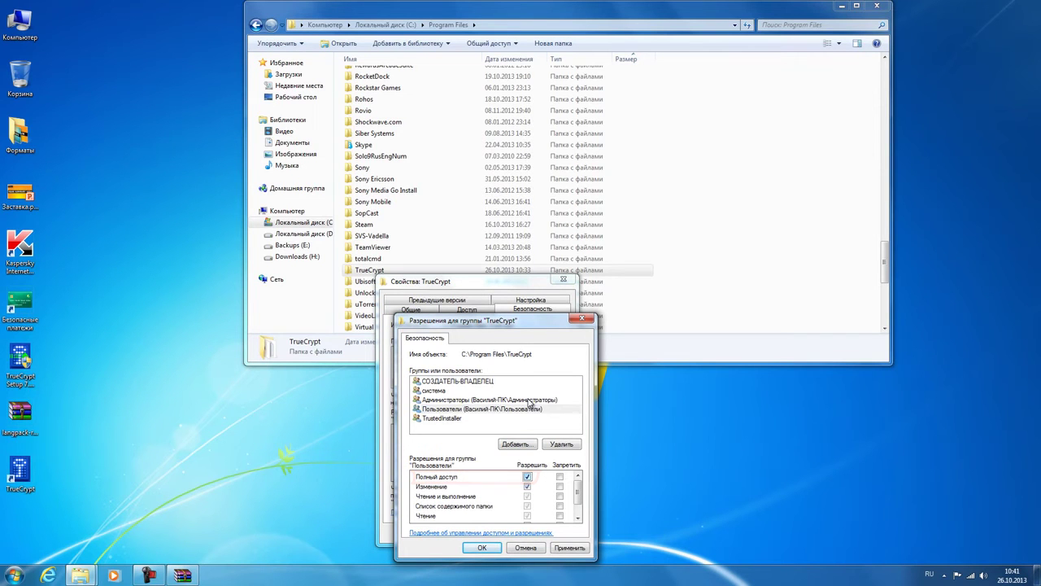
{"action": "left_click", "coordinate": [482, 547]}
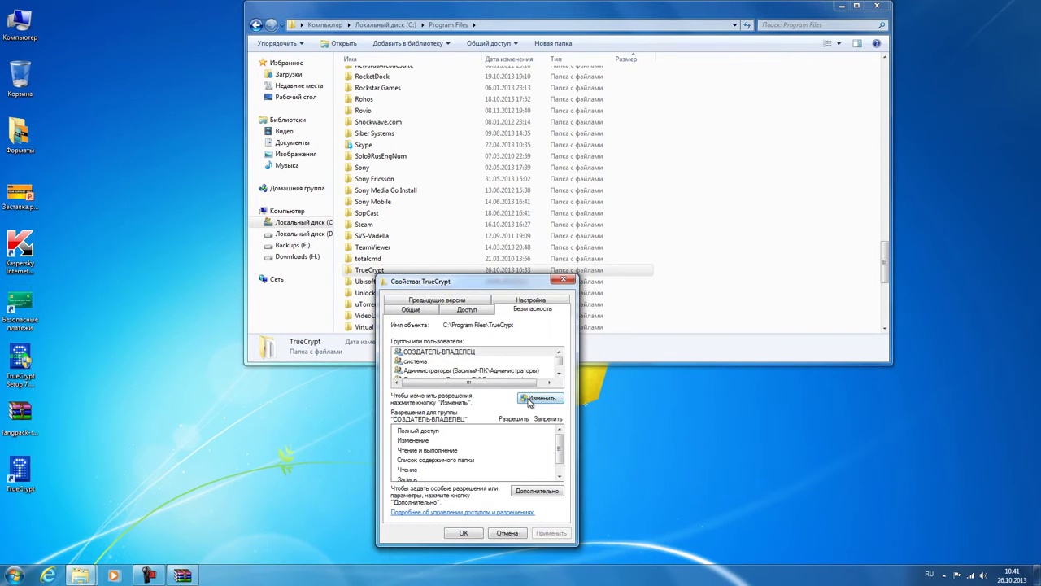
{"action": "left_click", "coordinate": [475, 536]}
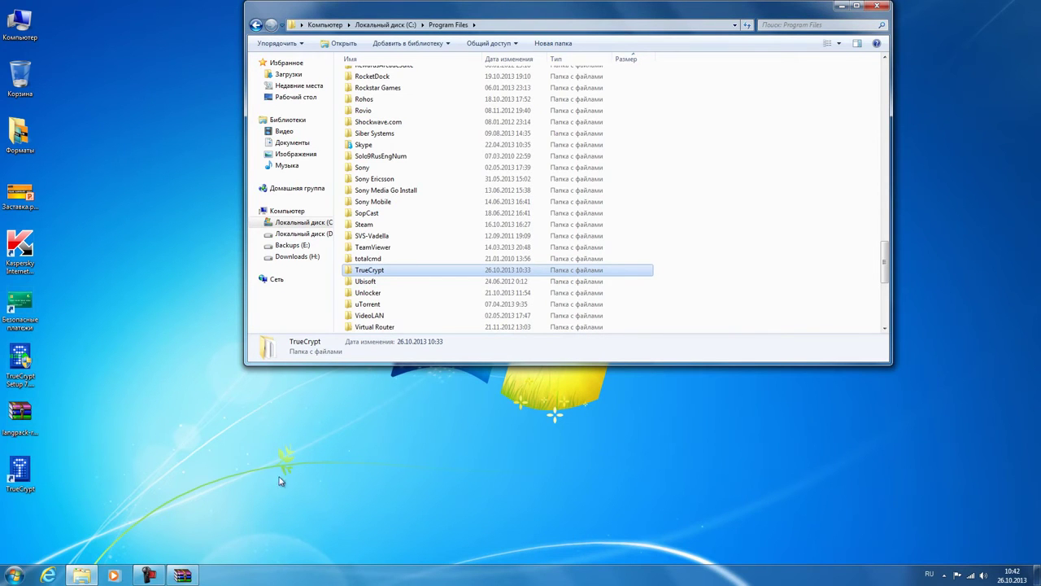
{"action": "left_click", "coordinate": [183, 575]}
Step: Re-extract the Russian langpack into C:\Program Files\TrueCrypt and launch TrueCrypt in Russian
{"action": "left_click", "coordinate": [425, 337]}
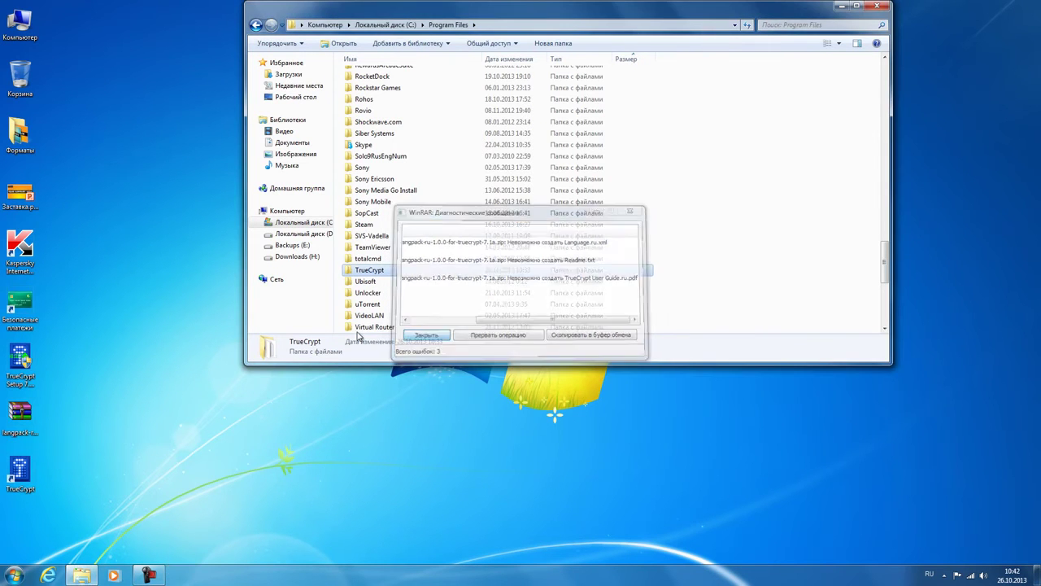
{"action": "right_click", "coordinate": [19, 421]}
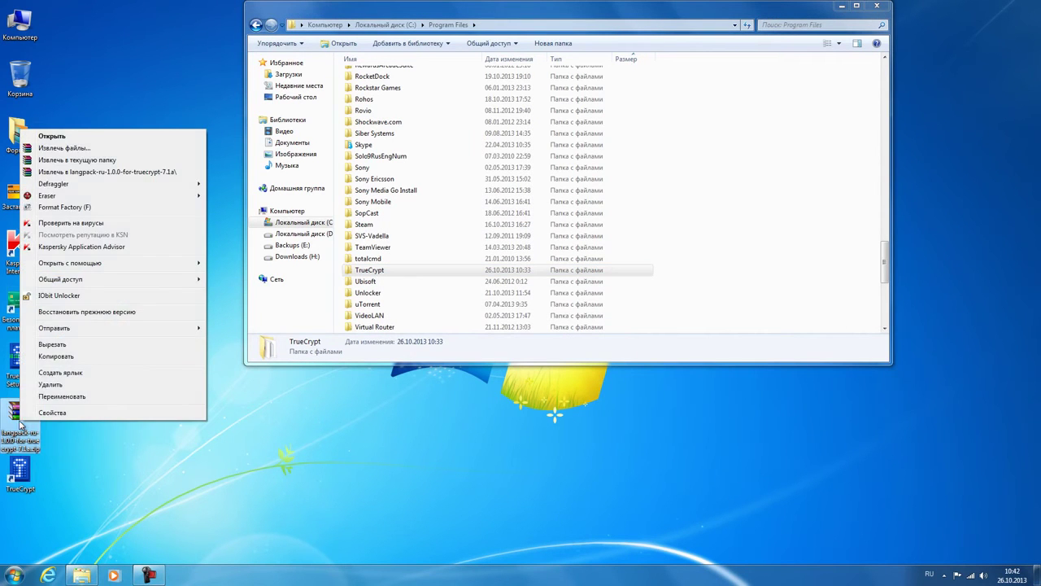
{"action": "left_click", "coordinate": [118, 149]}
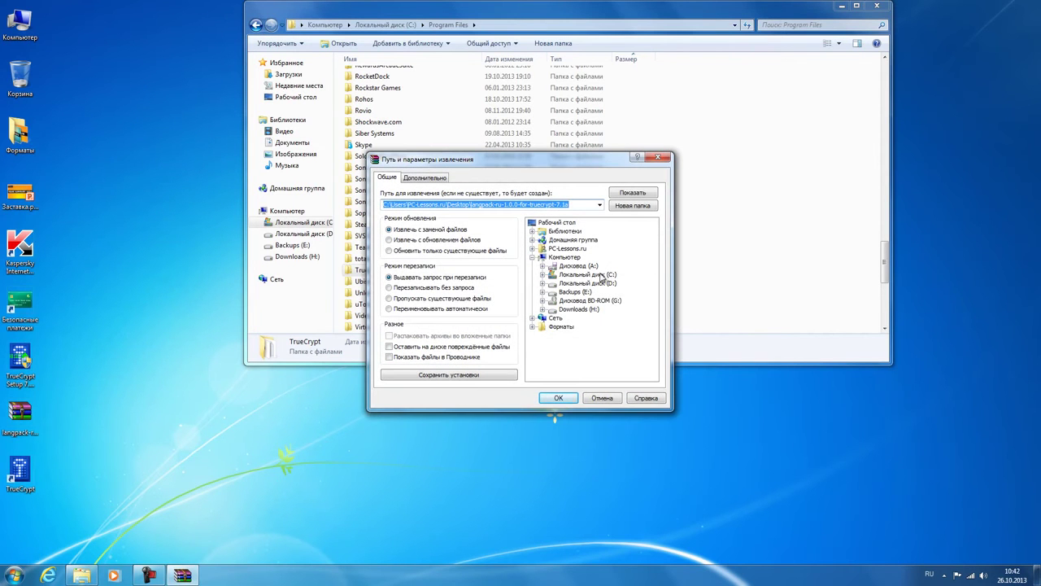
{"action": "double_click", "coordinate": [602, 275]}
{"action": "left_click", "coordinate": [596, 292]}
{"action": "double_click", "coordinate": [597, 292]}
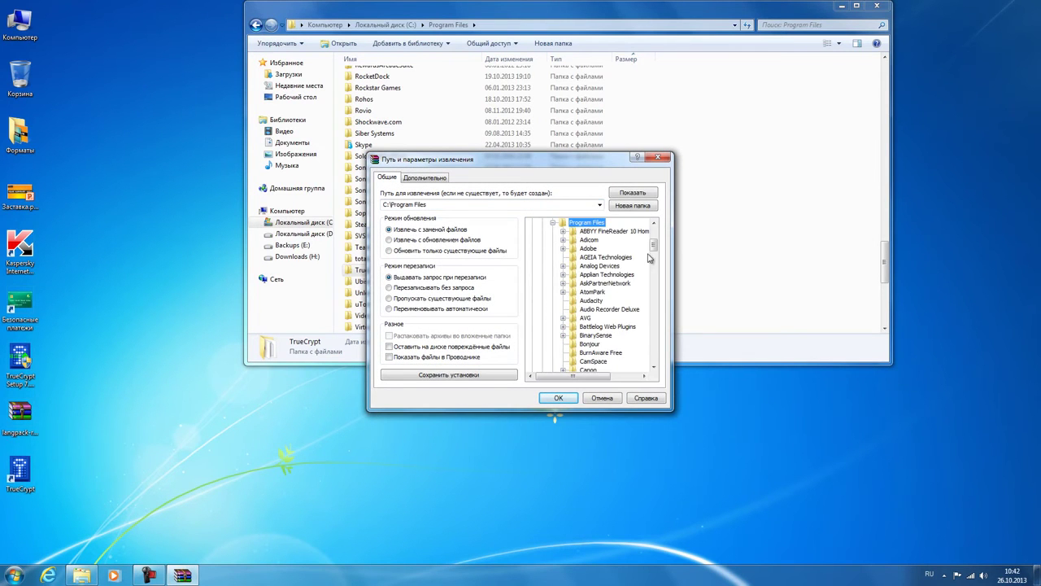
{"action": "left_click_drag", "start_coordinate": [654, 244], "coordinate": [653, 332]}
{"action": "left_click", "coordinate": [593, 317]}
{"action": "left_click", "coordinate": [558, 398]}
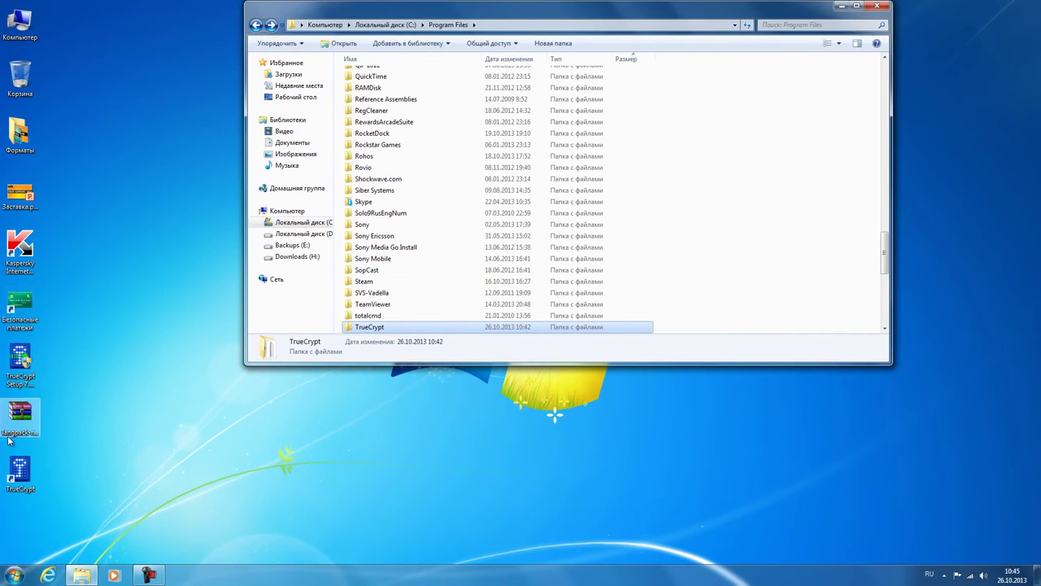
{"action": "double_click", "coordinate": [19, 469]}
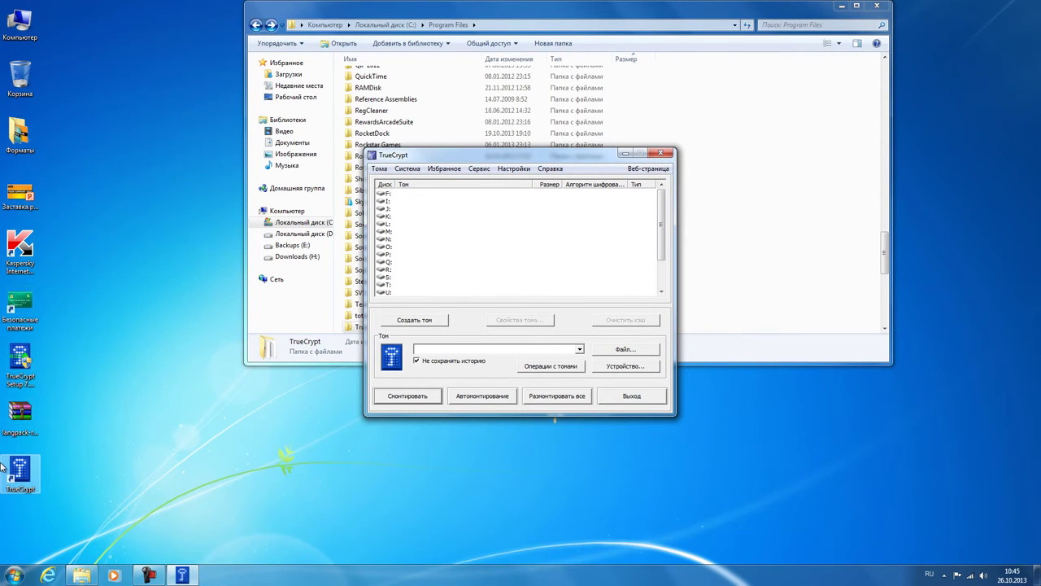
{"action": "left_click", "coordinate": [518, 168]}
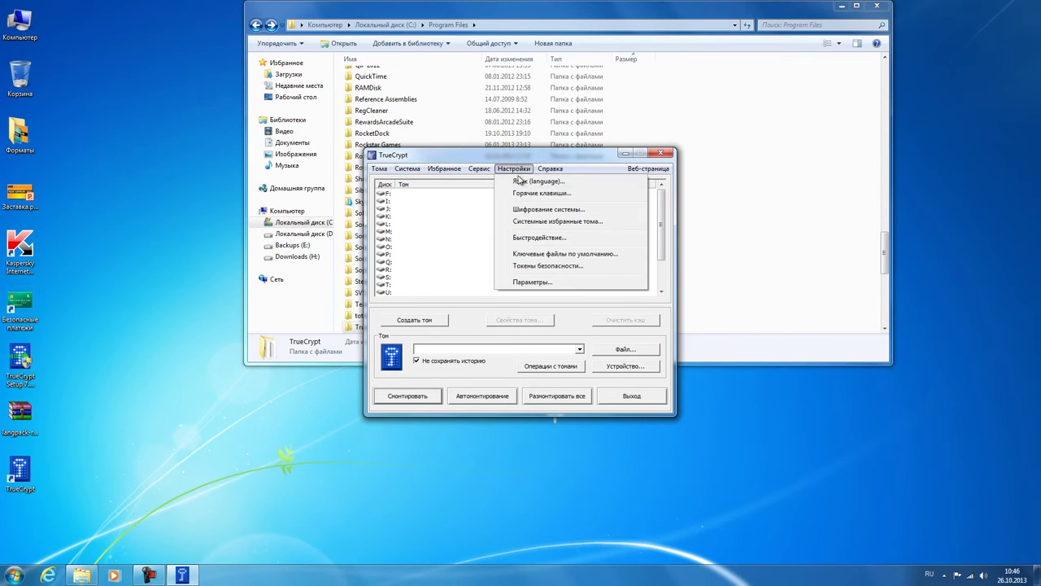
{"action": "left_click", "coordinate": [520, 182]}
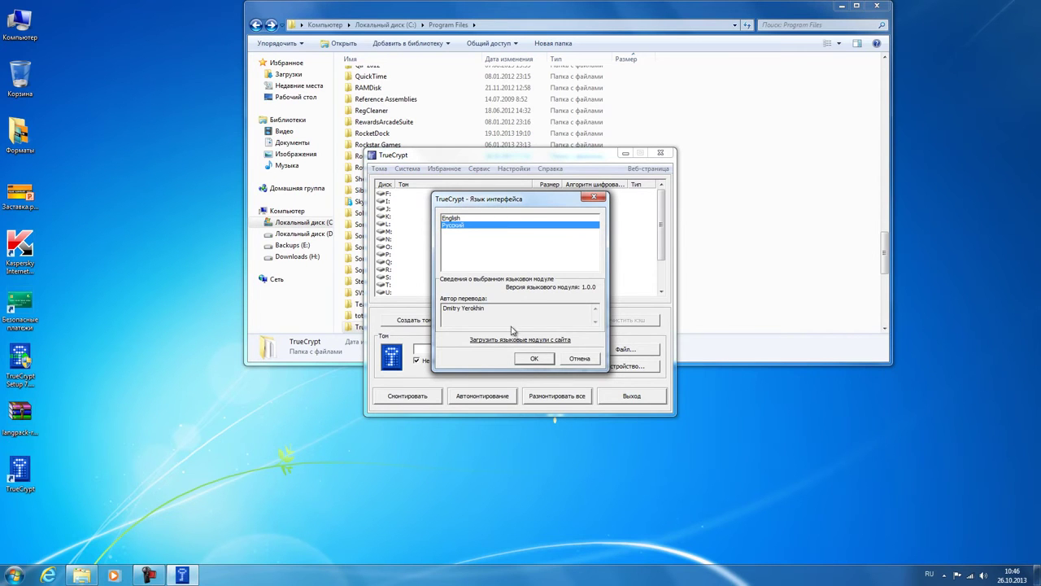
{"action": "left_click", "coordinate": [532, 359]}
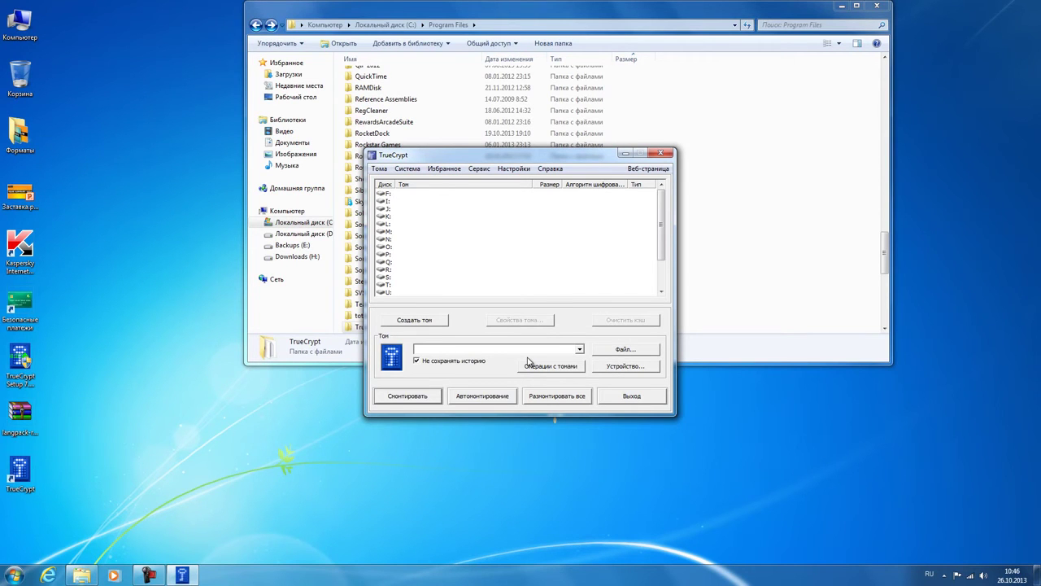
Step: Start a new volume as a standard (Обычный том) encrypted file container
{"action": "left_click", "coordinate": [445, 323]}
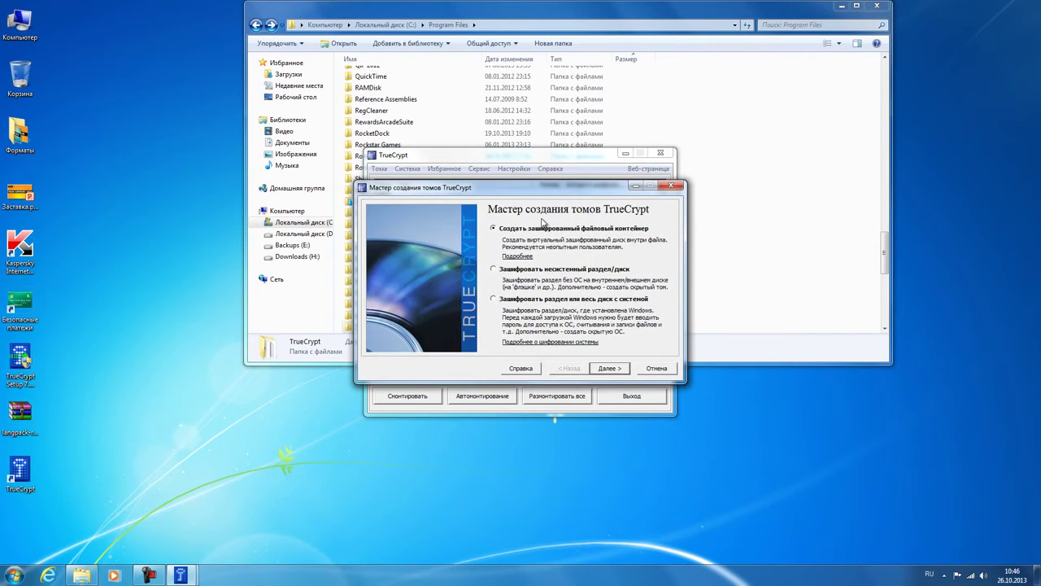
{"action": "left_click", "coordinate": [610, 368]}
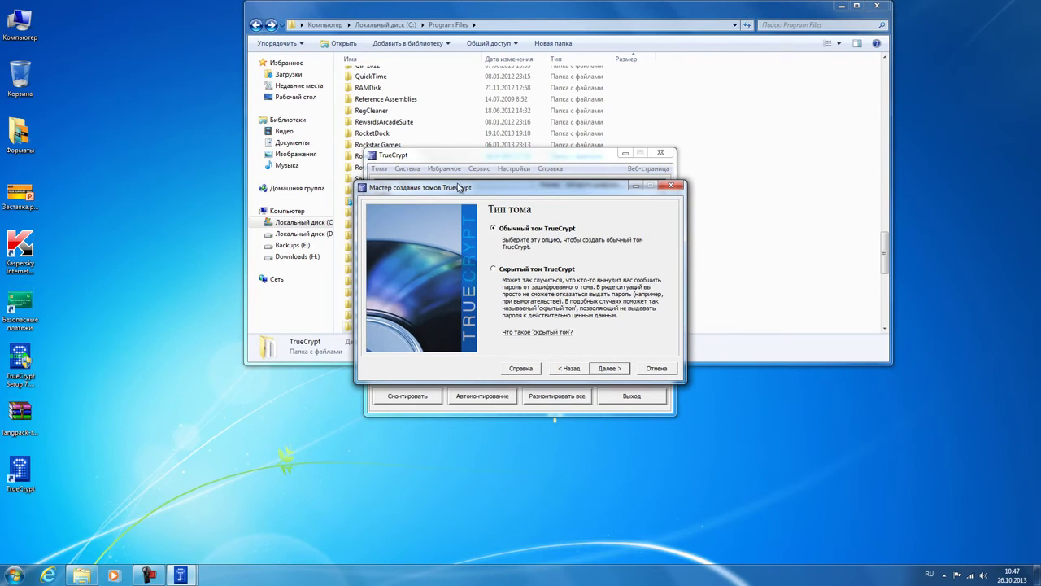
{"action": "left_click", "coordinate": [610, 368]}
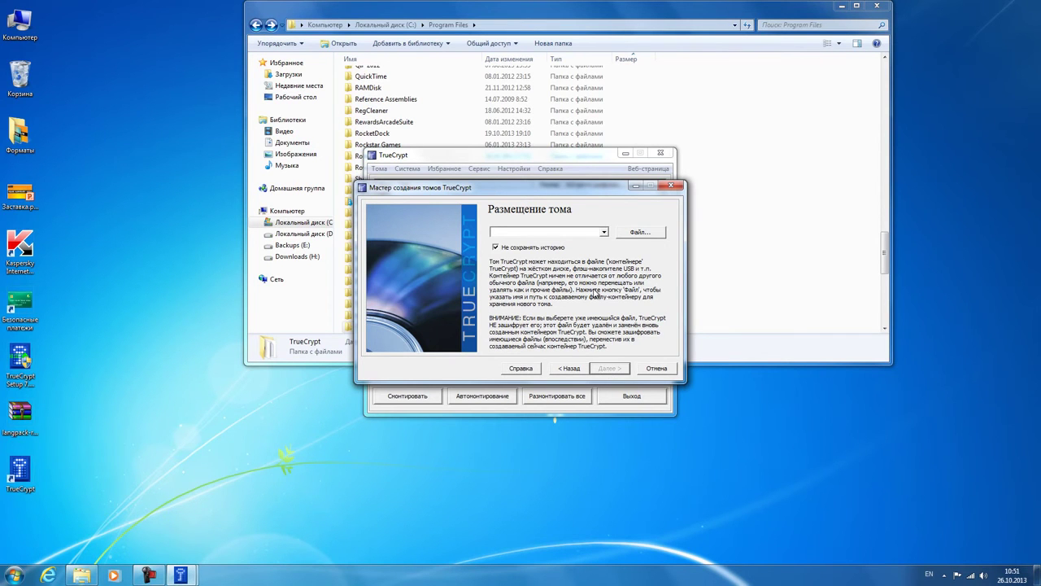
Step: Set the container file location to 111 on Backups (E:) and continue
{"action": "left_click", "coordinate": [655, 233]}
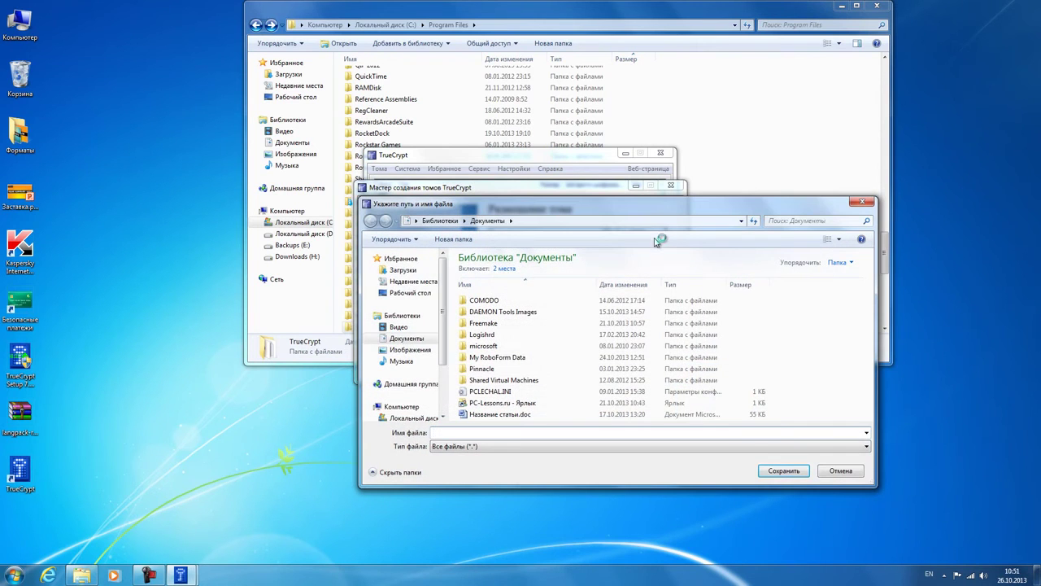
{"action": "scroll", "coordinate": [442, 319], "scroll_direction": "down", "scroll_amount": 2}
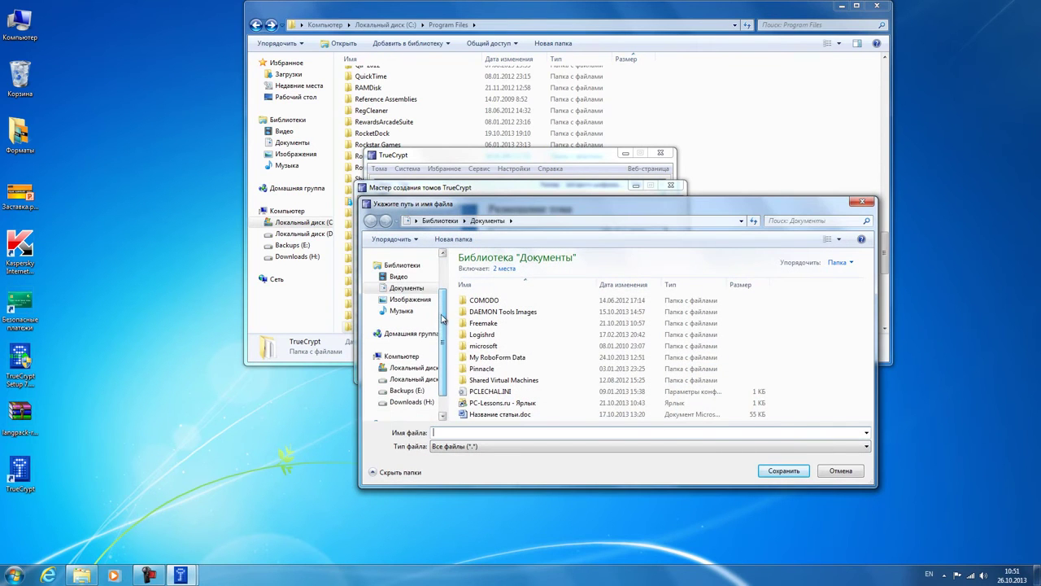
{"action": "left_click", "coordinate": [407, 391]}
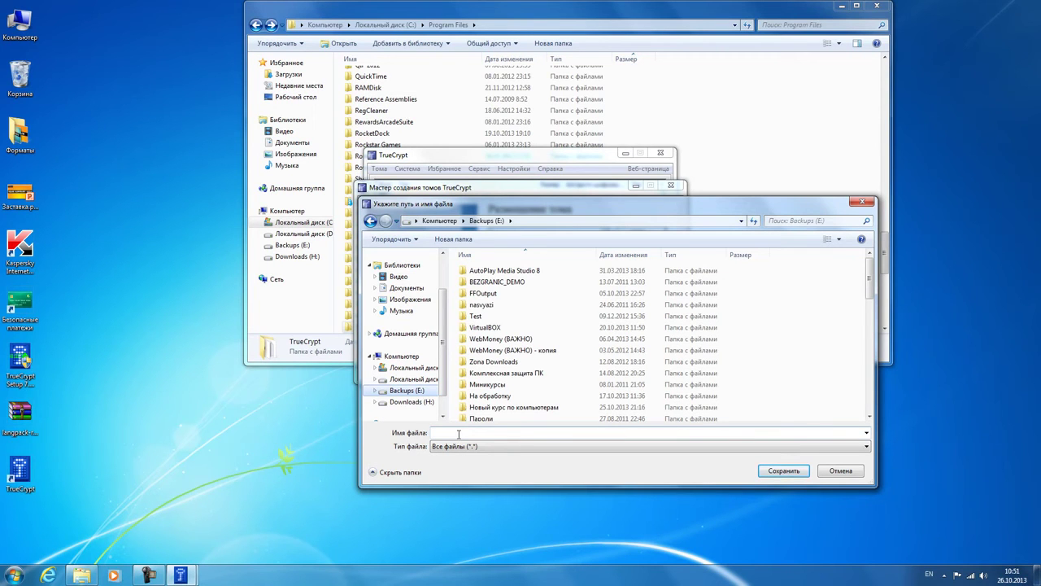
{"action": "left_click", "coordinate": [459, 434]}
{"action": "type", "text": "111"}
{"action": "left_click", "coordinate": [799, 470]}
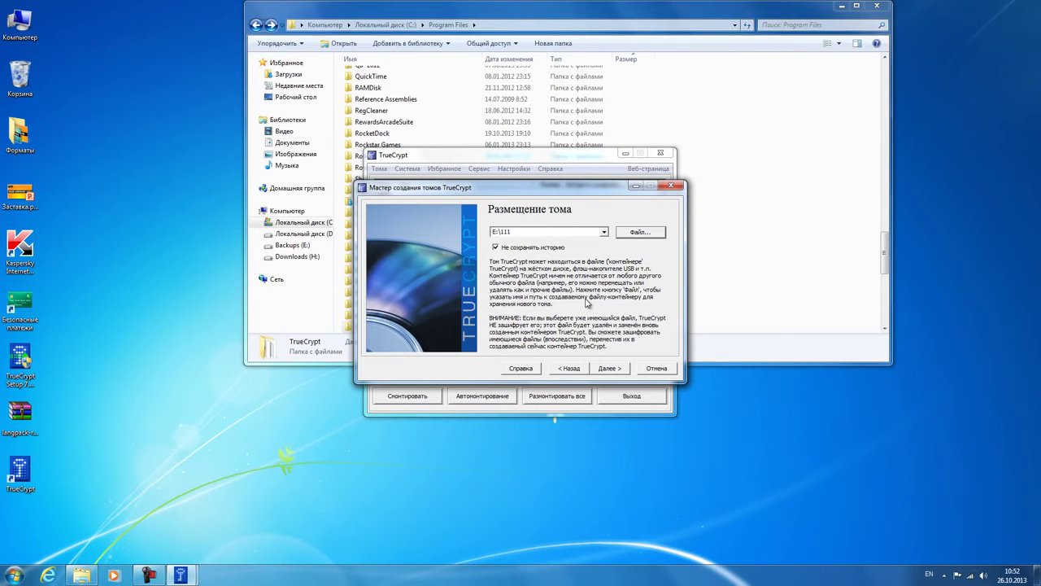
{"action": "left_click", "coordinate": [607, 368]}
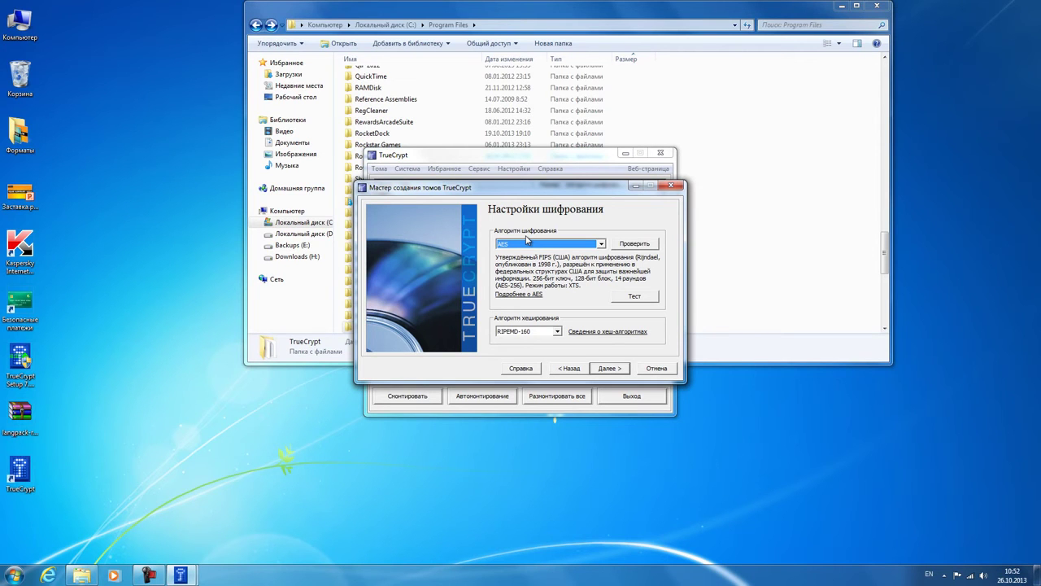
Step: Keep AES with RIPEMD-160 and enter 500 MB as the volume size
{"action": "left_click", "coordinate": [609, 369]}
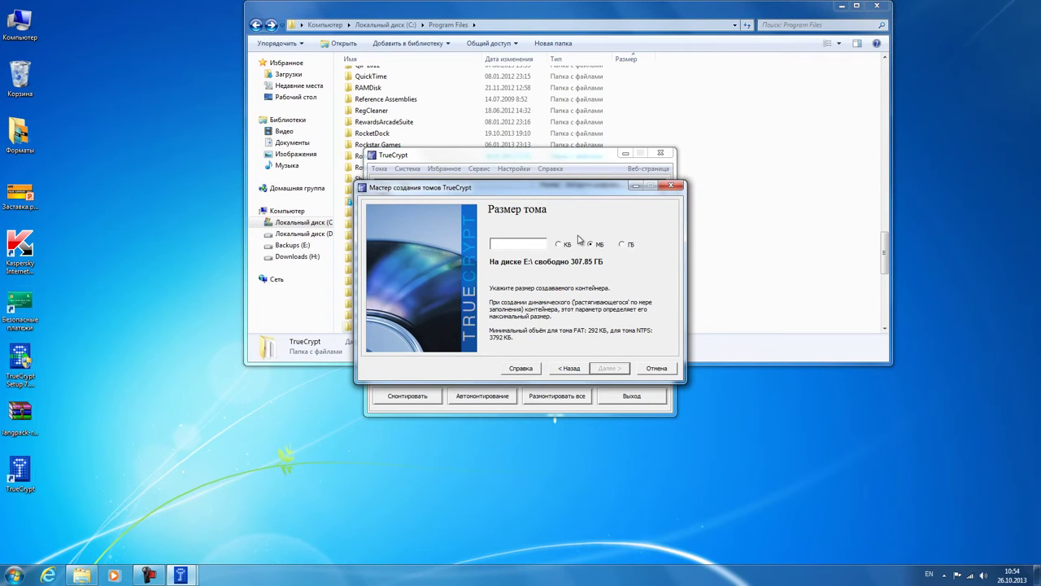
{"action": "type", "text": "500"}
Step: Enter the volume password, confirm it in the second field, and submit
{"action": "left_click", "coordinate": [610, 367]}
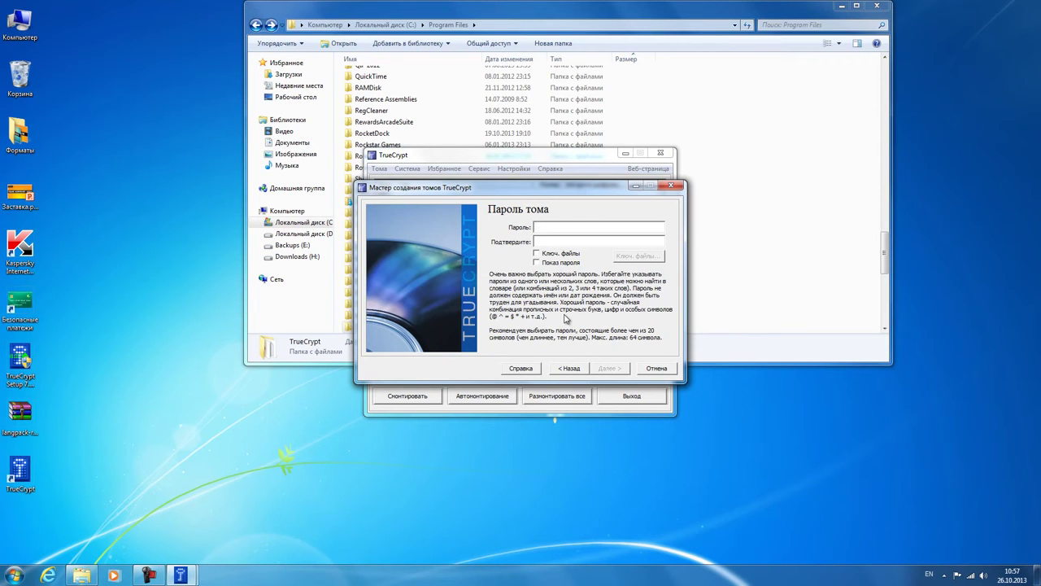
{"action": "type", "text": "*******"}
{"action": "key", "text": "Tab"}
{"action": "type", "text": "********"}
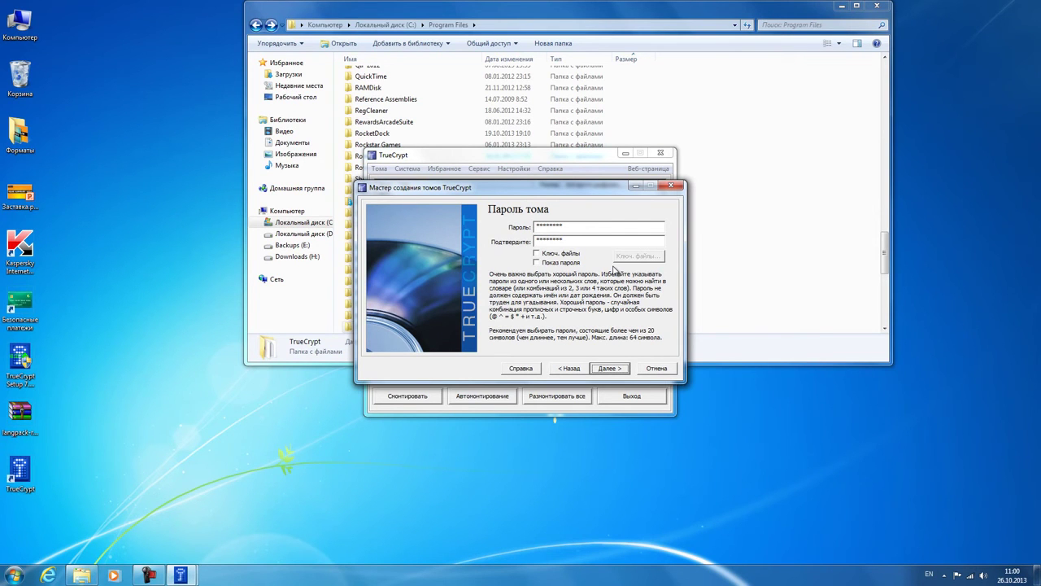
{"action": "key", "text": "Return"}
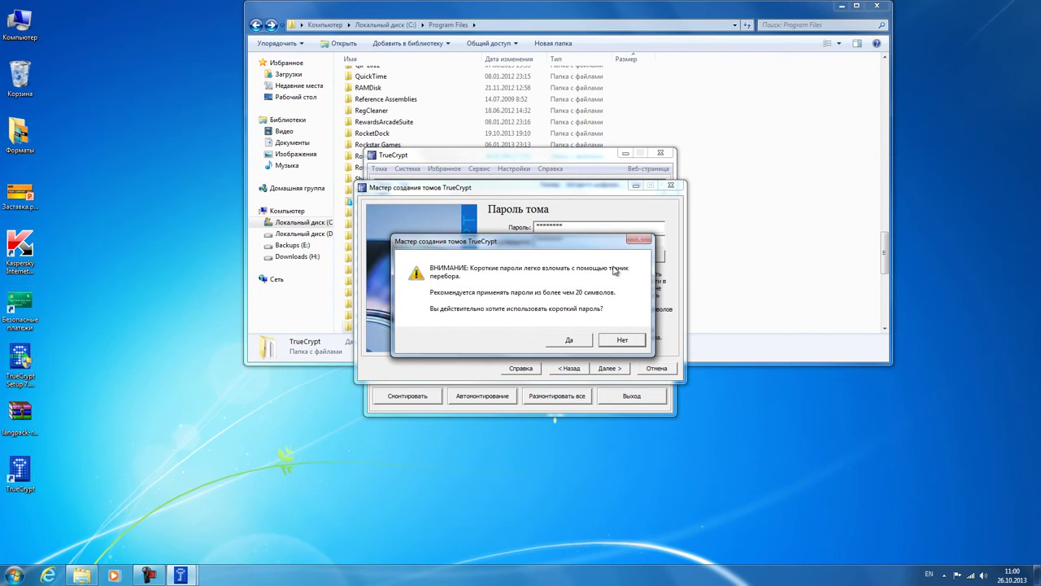
Step: Accept the short password, choose NTFS as the file system, and format the volume
{"action": "left_click", "coordinate": [574, 340]}
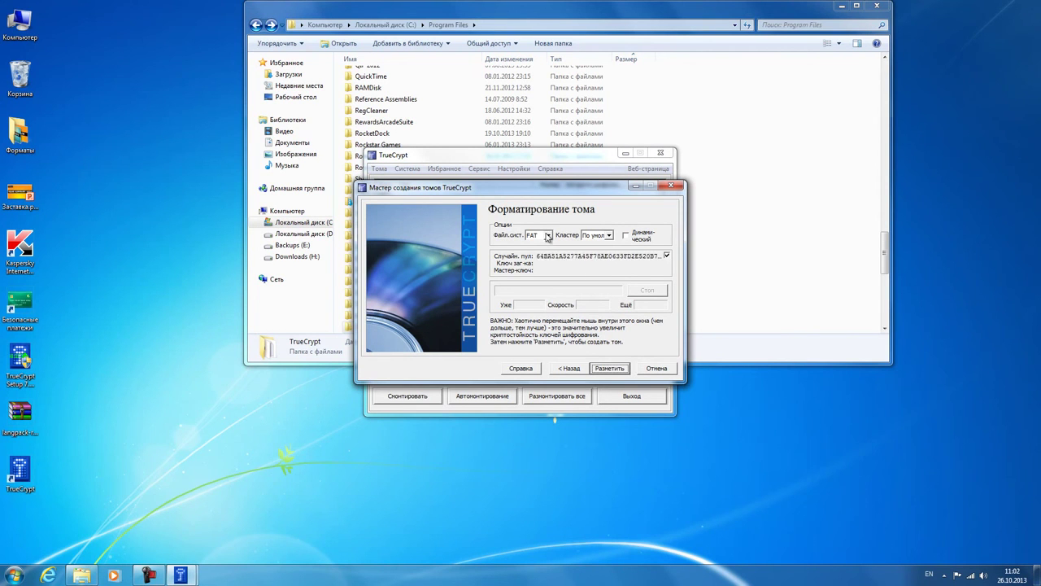
{"action": "left_click", "coordinate": [548, 236]}
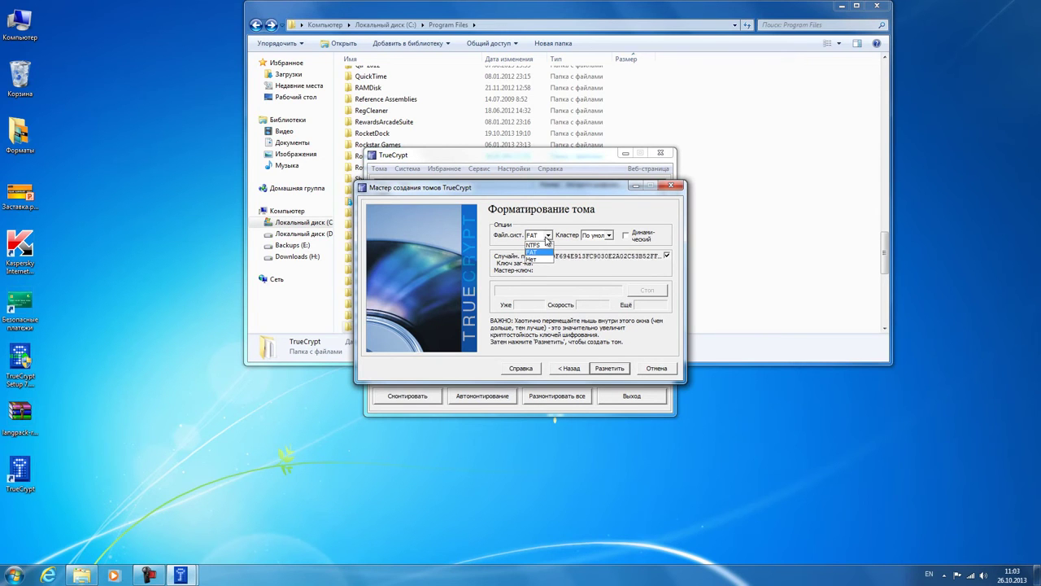
{"action": "left_click", "coordinate": [543, 245]}
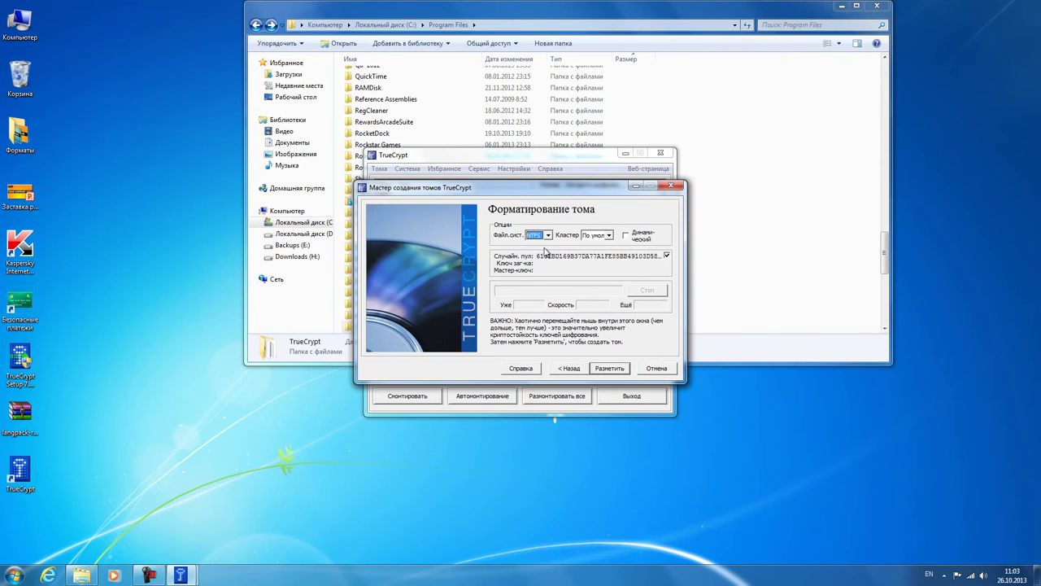
{"action": "left_click", "coordinate": [610, 368]}
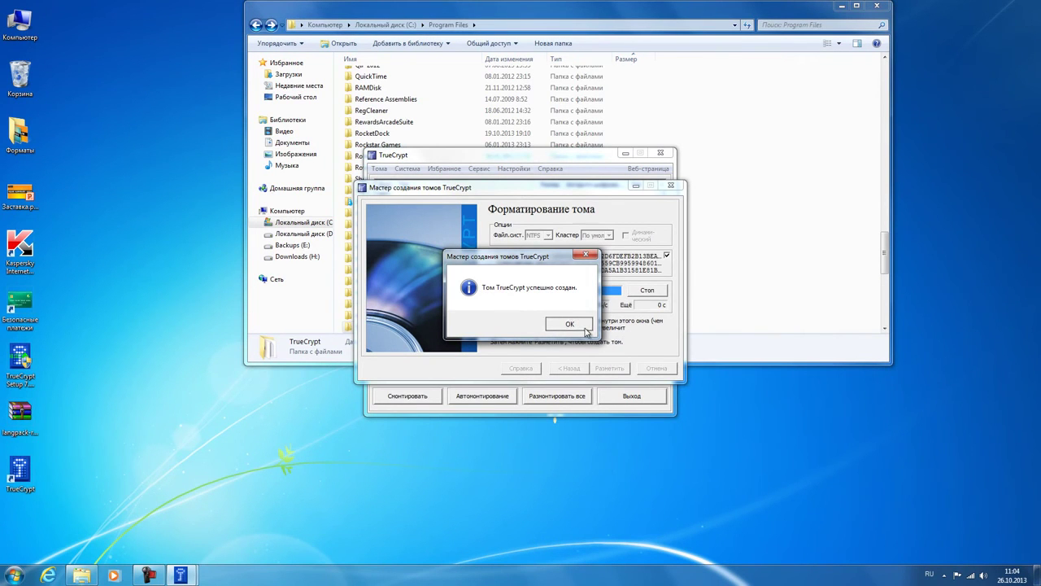
Step: Close the volume creation wizard and select drive letter L: in the main window
{"action": "left_click", "coordinate": [569, 324]}
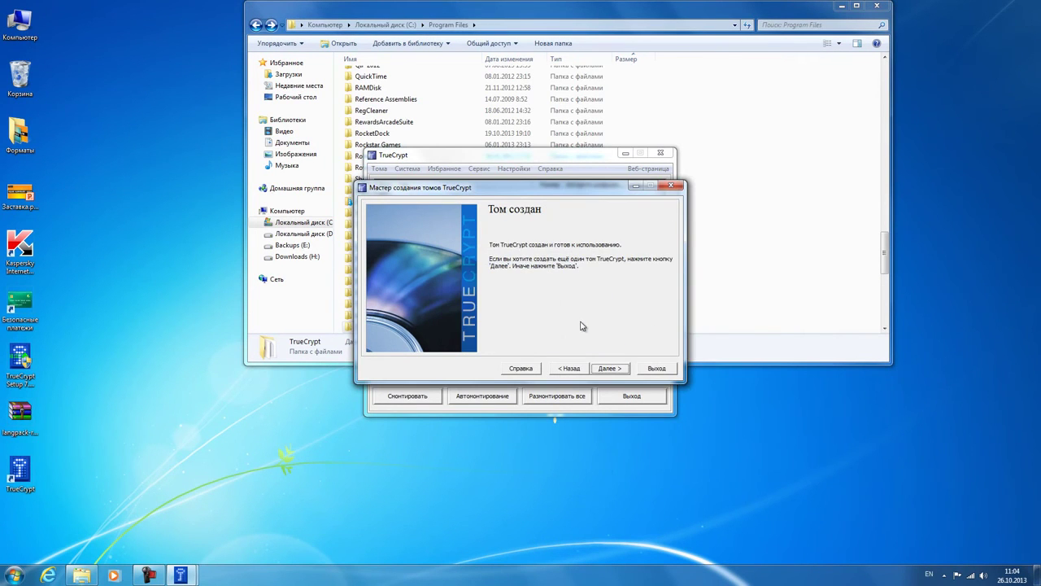
{"action": "left_click", "coordinate": [644, 370]}
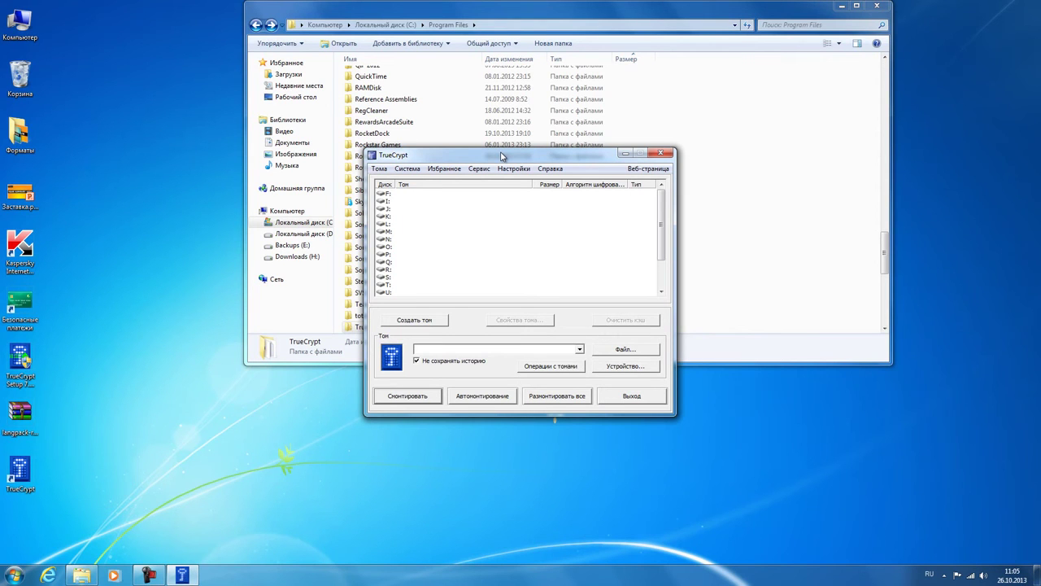
{"action": "left_click", "coordinate": [382, 223]}
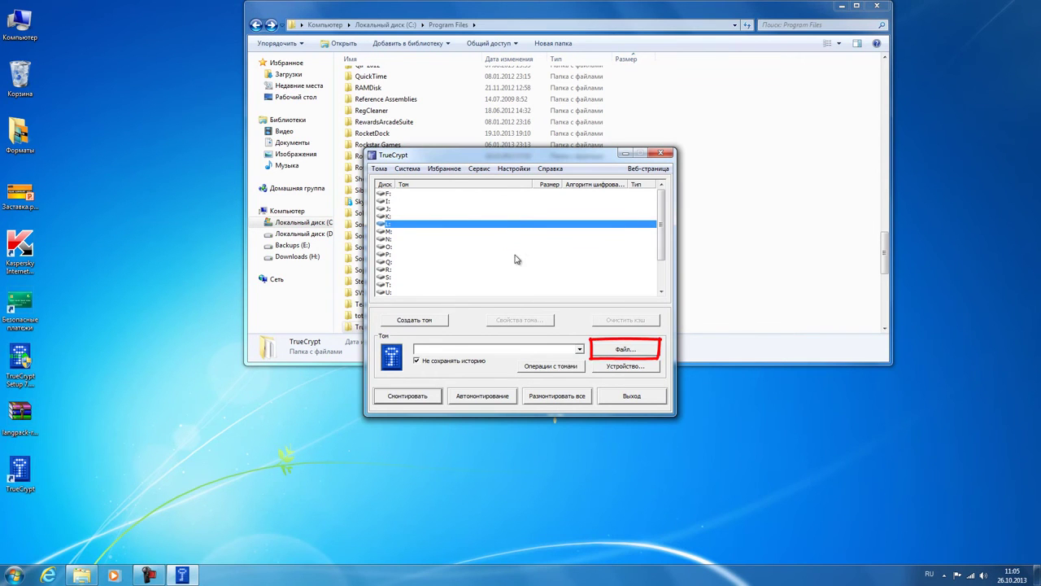
Step: Select the container file 111 on Backups (E:) as the volume to mount
{"action": "left_click", "coordinate": [624, 349]}
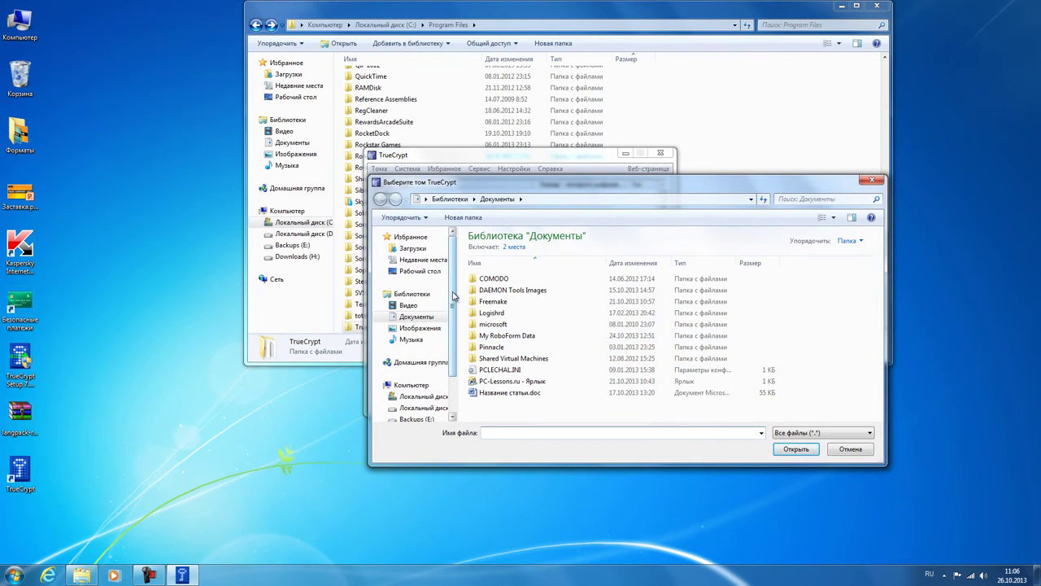
{"action": "scroll", "coordinate": [456, 335], "scroll_direction": "down", "scroll_amount": 2}
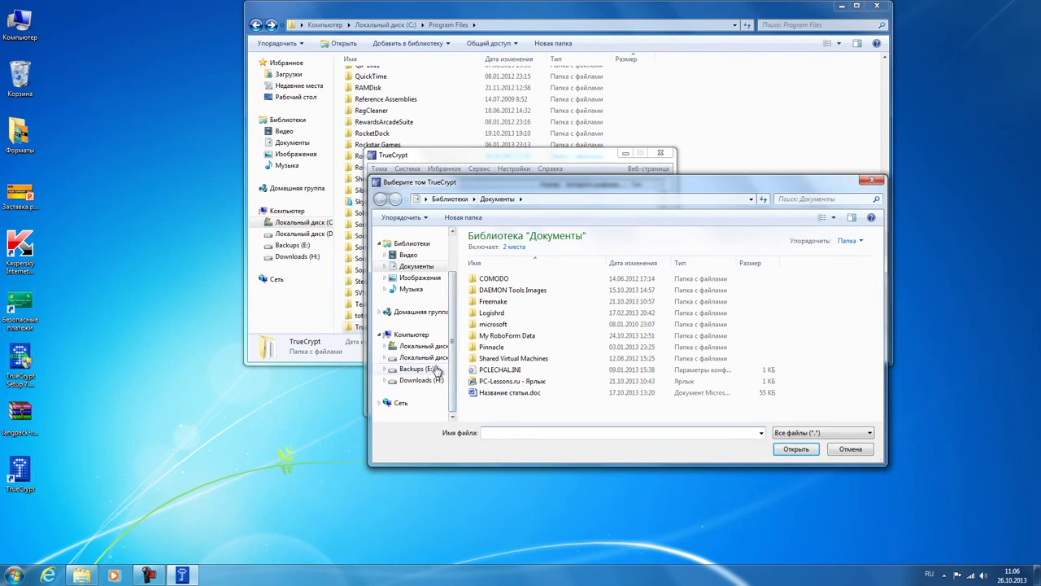
{"action": "left_click", "coordinate": [432, 373]}
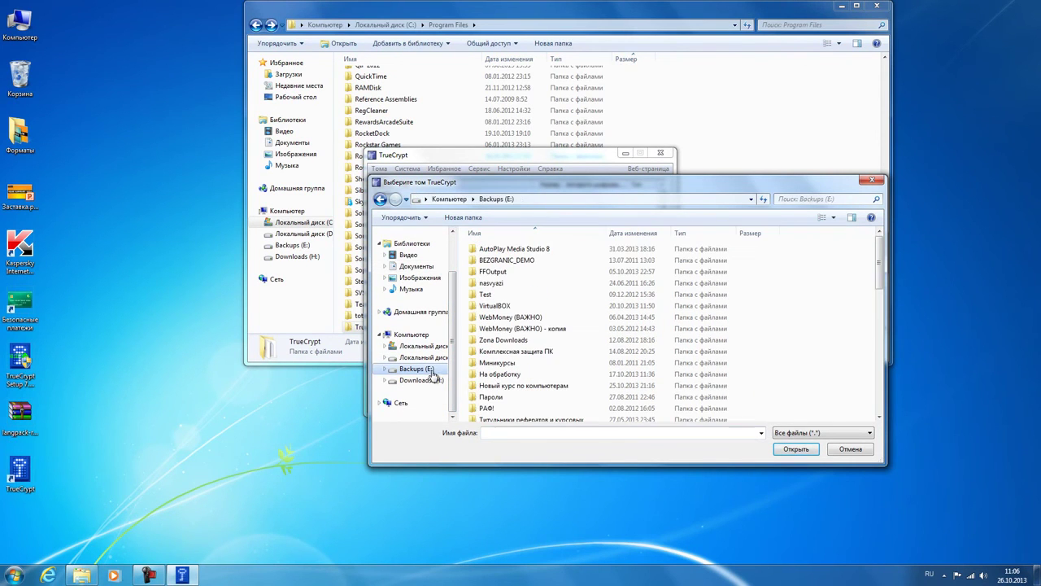
{"action": "left_click_drag", "start_coordinate": [881, 280], "coordinate": [881, 327]}
{"action": "left_click", "coordinate": [613, 281]}
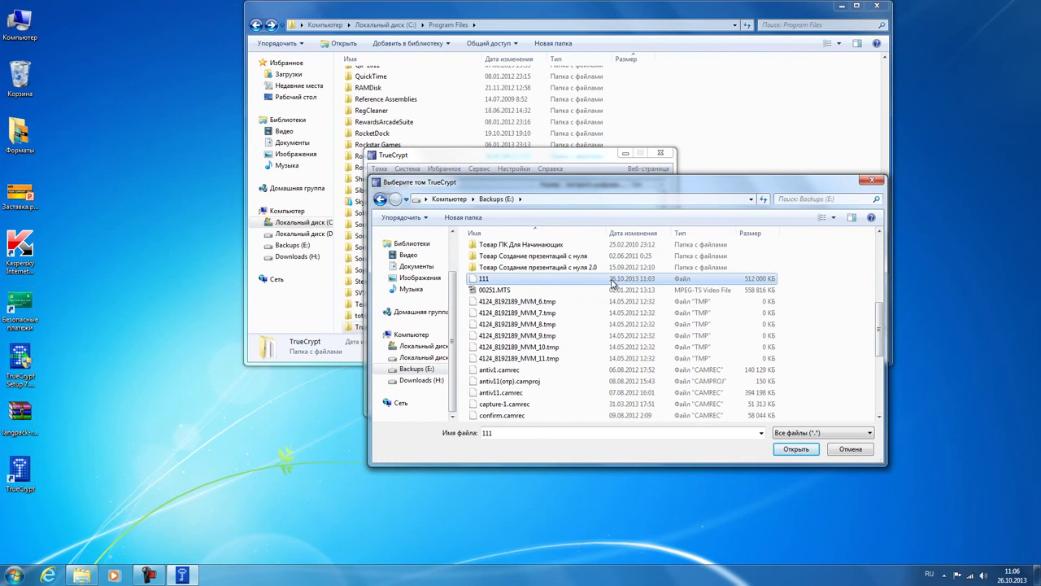
{"action": "left_click", "coordinate": [795, 449]}
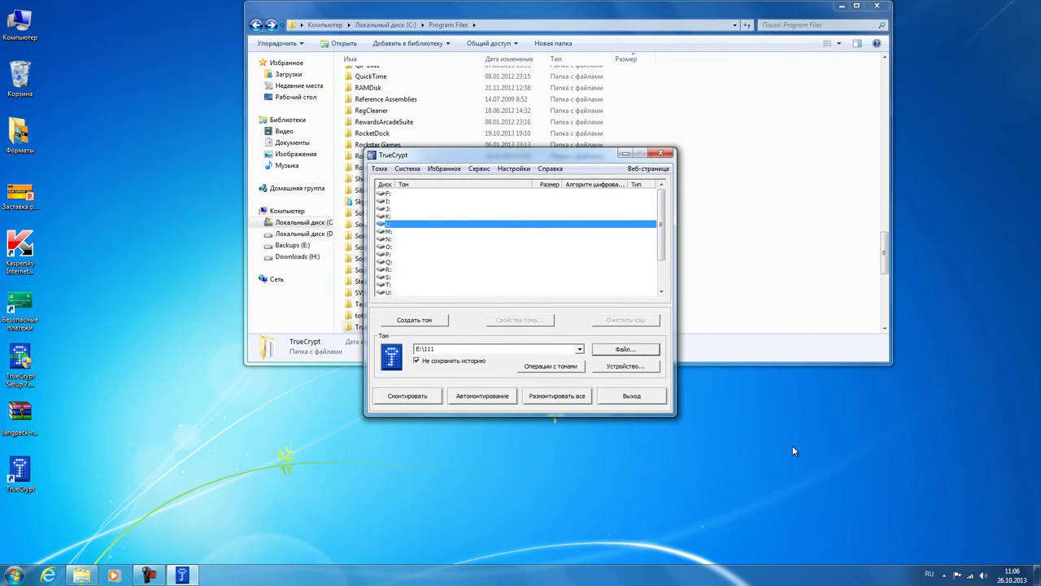
Step: Mount the container on drive L: using the volume password
{"action": "left_click", "coordinate": [429, 396]}
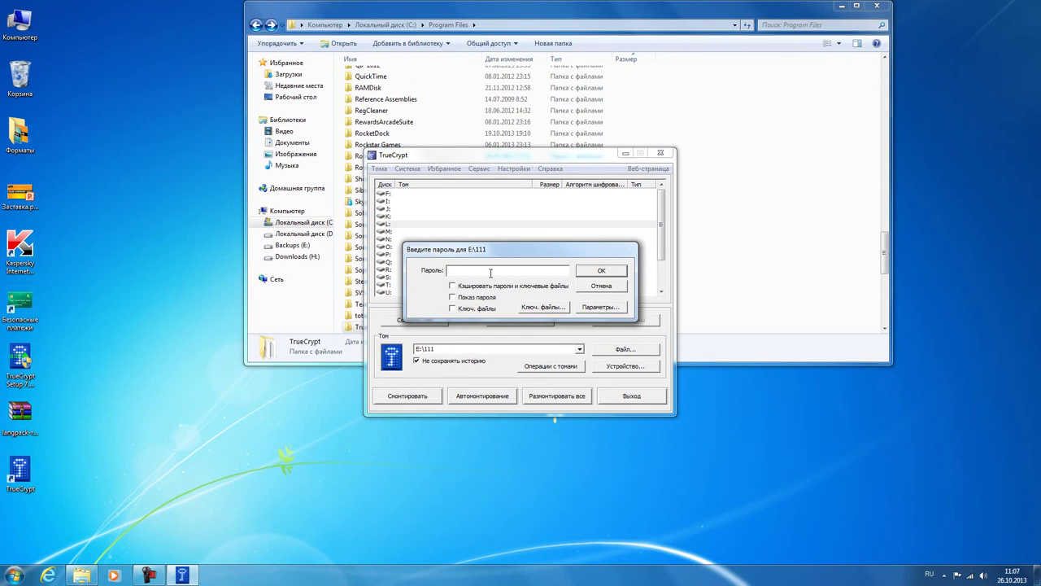
{"action": "type", "text": "*********"}
{"action": "left_click", "coordinate": [588, 270]}
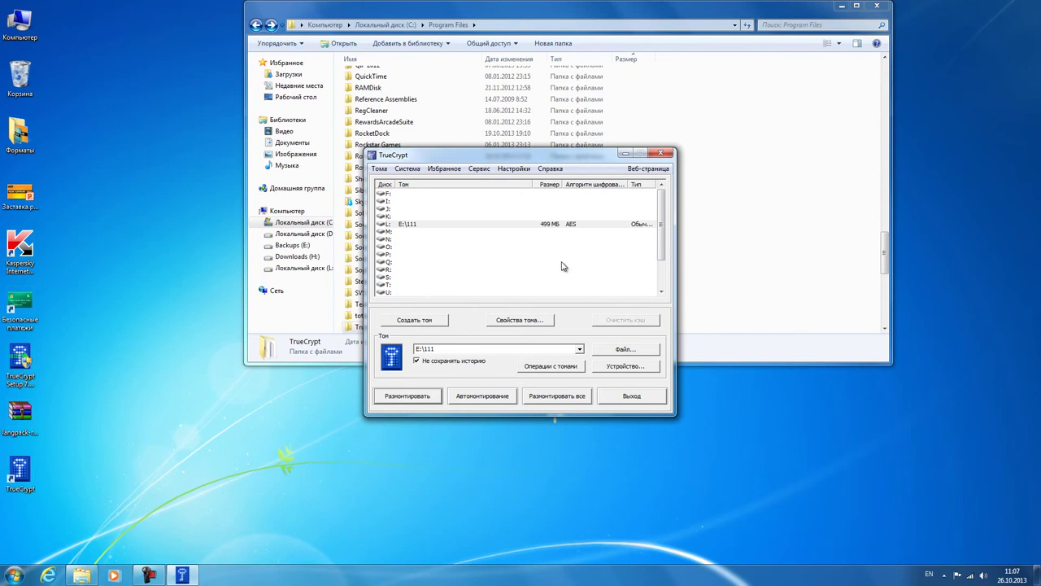
Step: Copy langpack-ru-1.0.0-for-truecrypt-7.1a.zip from the desktop onto the empty drive L:
{"action": "left_click", "coordinate": [291, 212]}
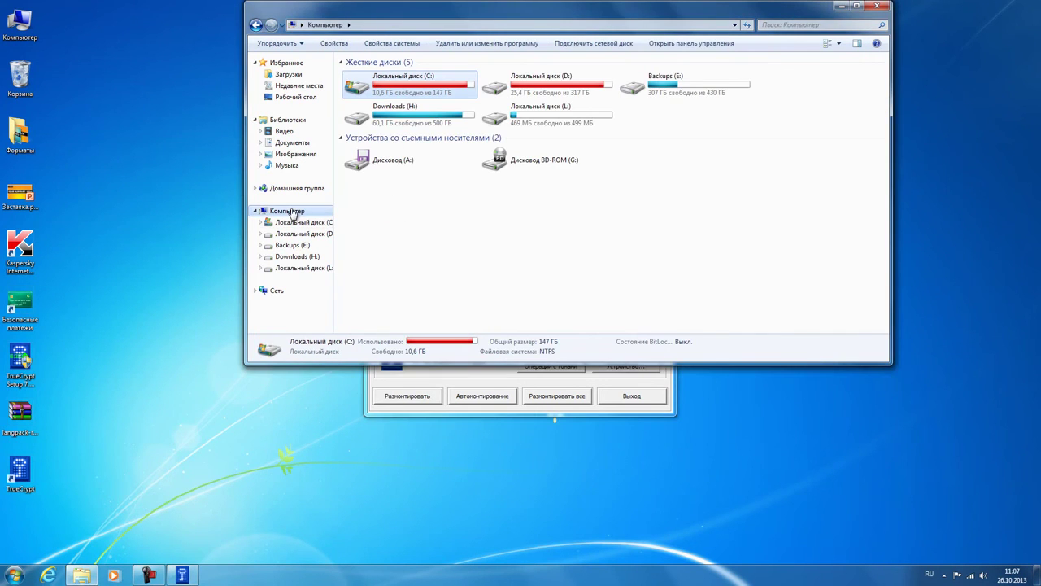
{"action": "left_click", "coordinate": [550, 119]}
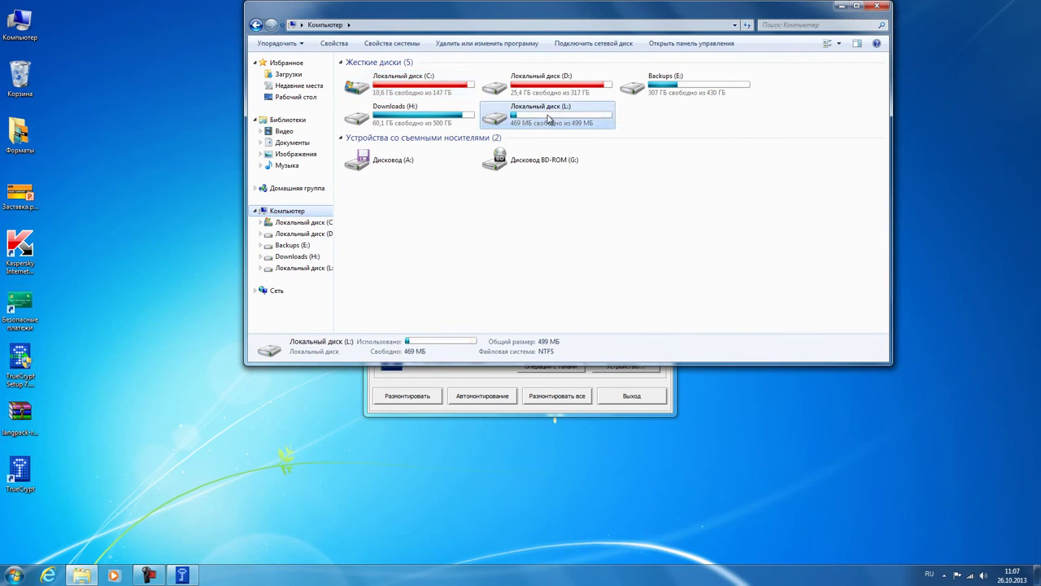
{"action": "mouse_move", "coordinate": [597, 124]}
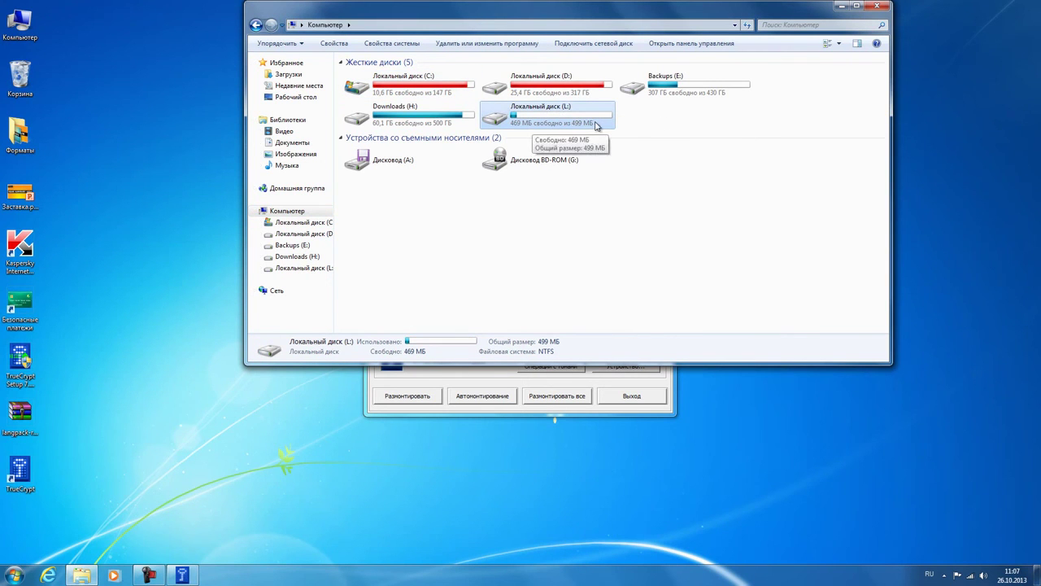
{"action": "double_click", "coordinate": [567, 119]}
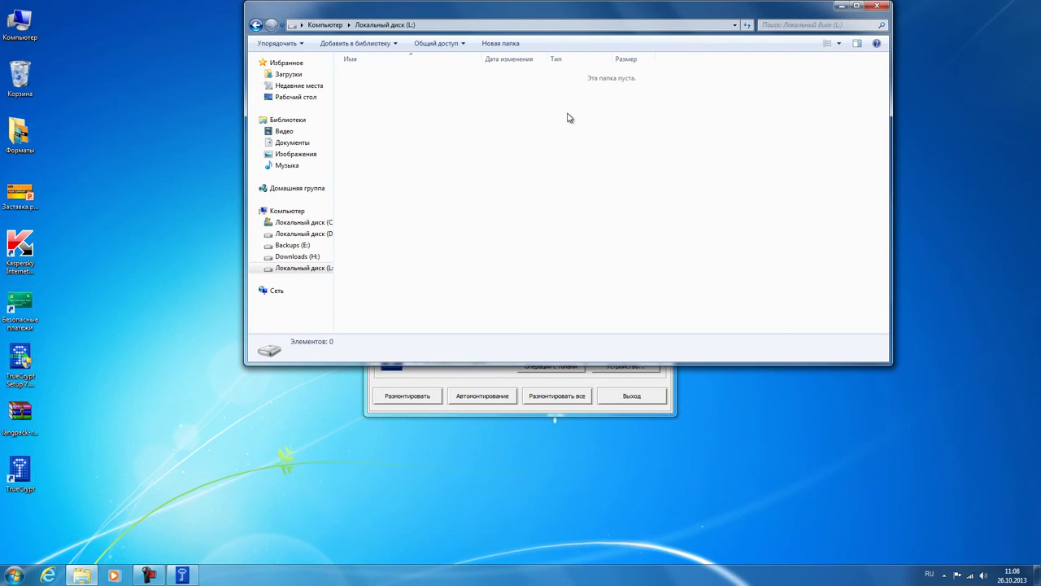
{"action": "left_click_drag", "start_coordinate": [25, 423], "coordinate": [448, 245]}
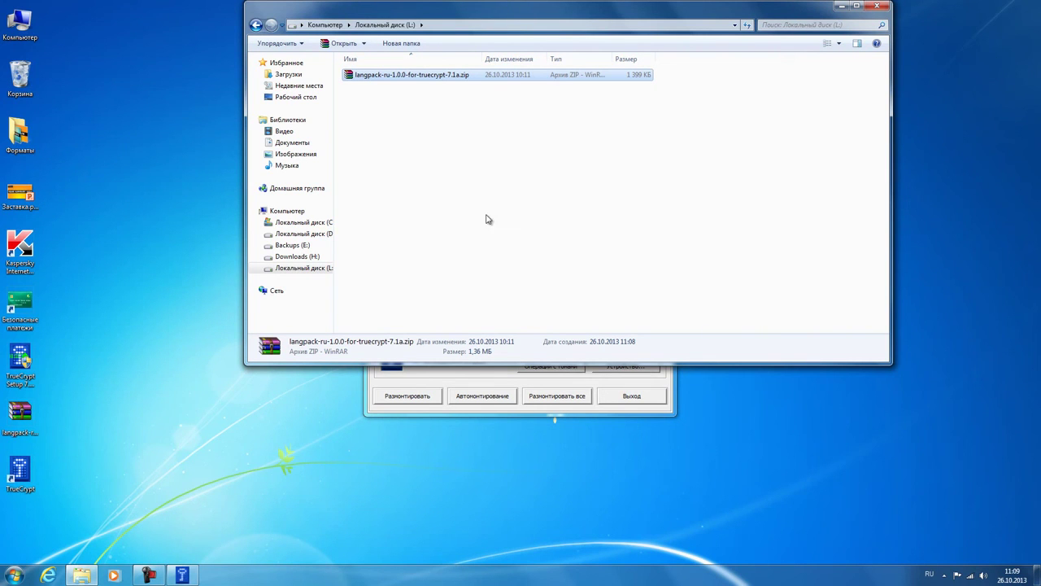
Step: Dismount the E:\111 volume from drive L: in TrueCrypt
{"action": "left_click", "coordinate": [475, 374]}
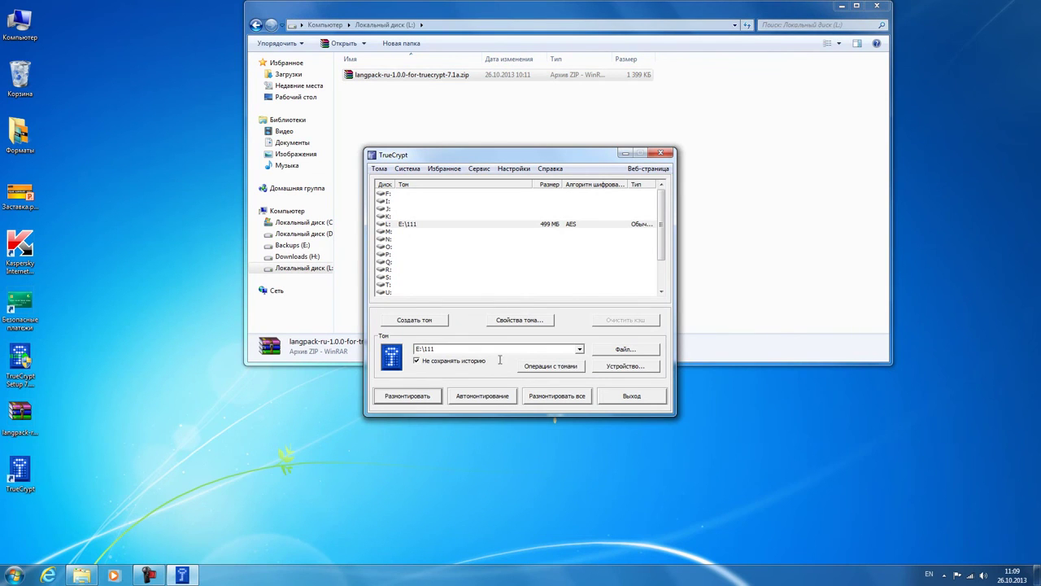
{"action": "left_click", "coordinate": [506, 225]}
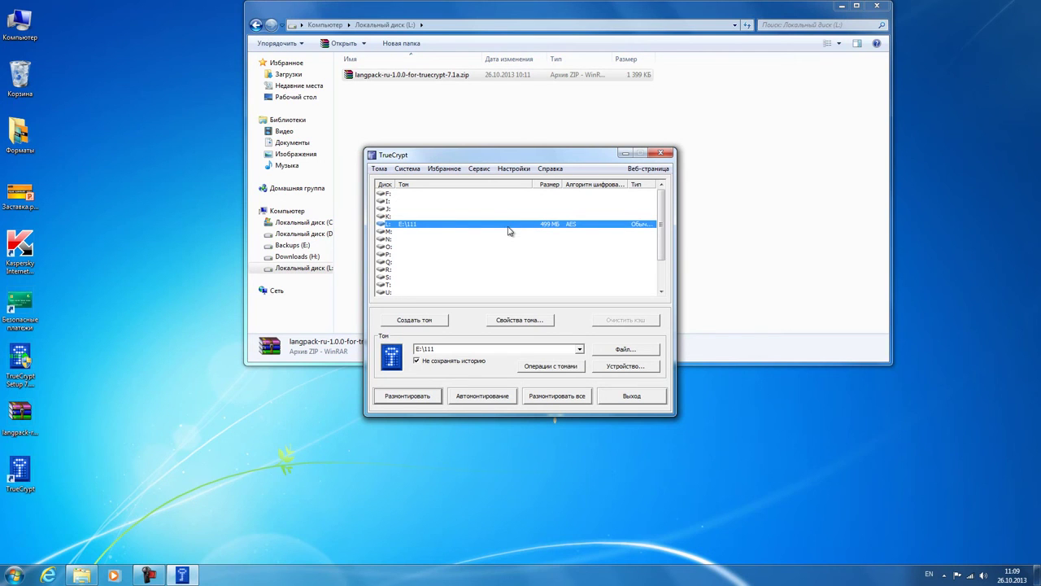
{"action": "left_click", "coordinate": [418, 396]}
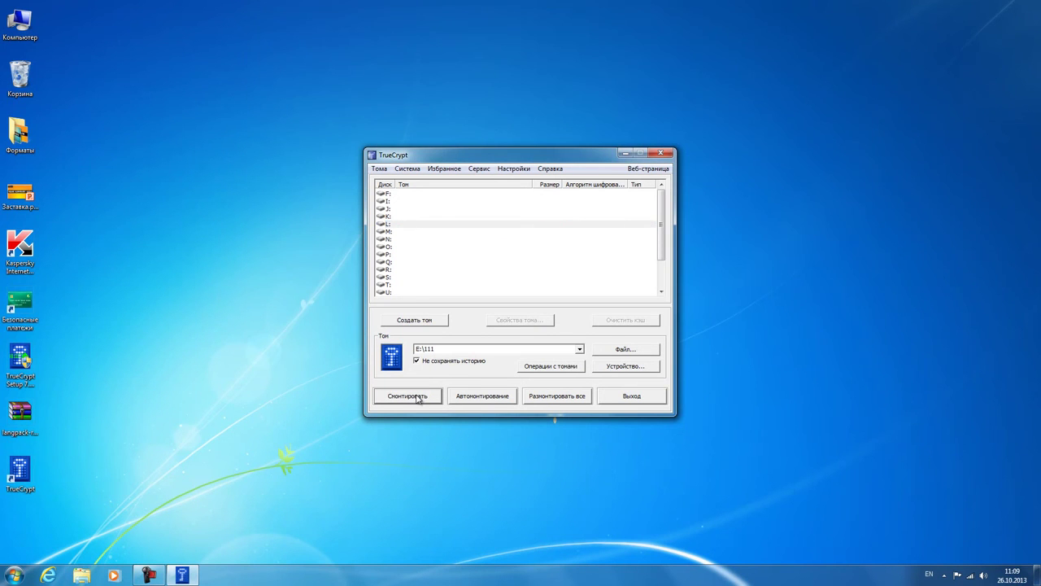
Step: Remount the E:\111 container on drive L: with the volume password
{"action": "double_click", "coordinate": [19, 25]}
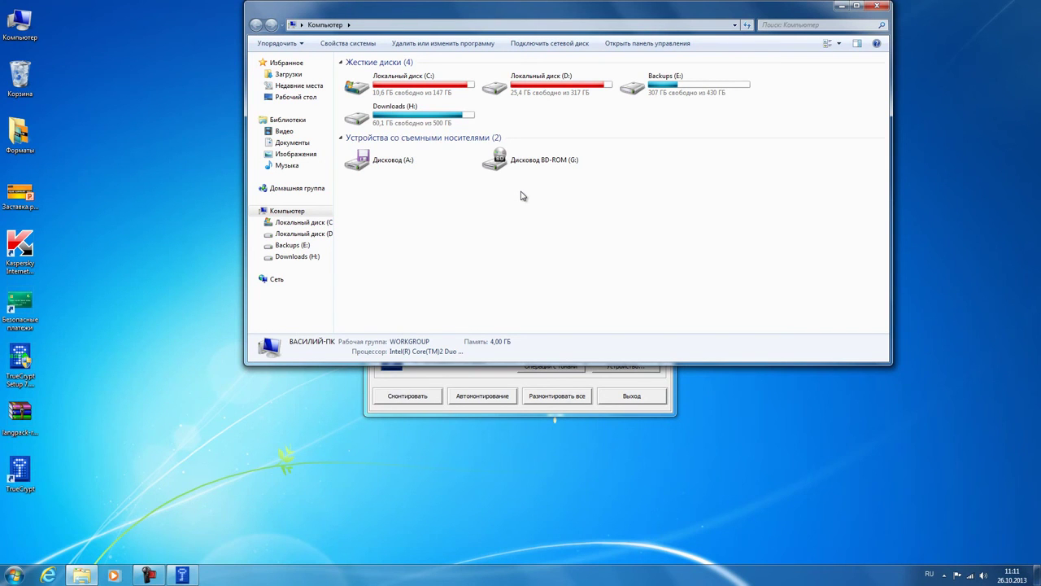
{"action": "left_click", "coordinate": [506, 380]}
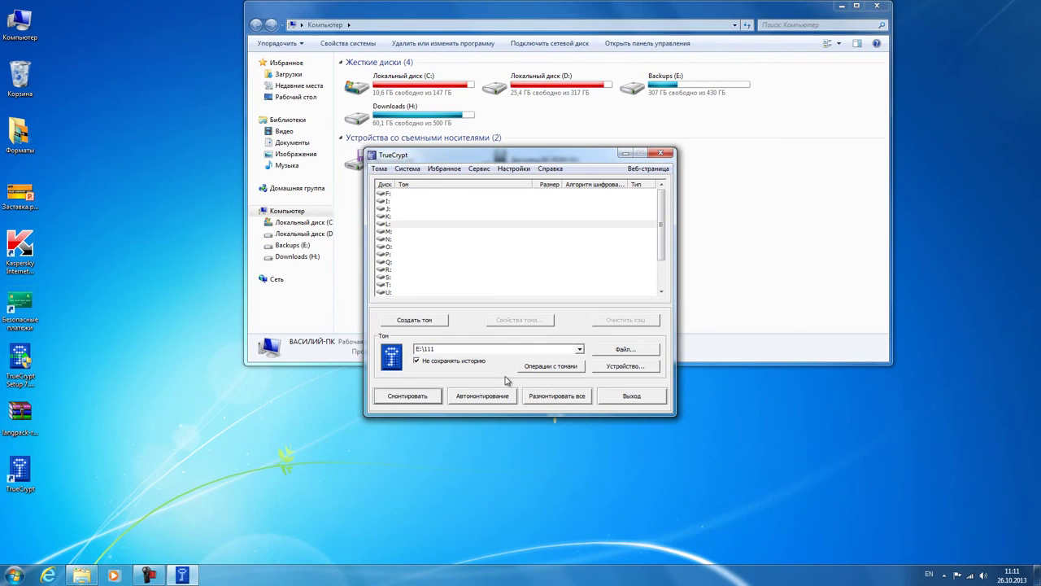
{"action": "left_click", "coordinate": [452, 225]}
{"action": "left_click", "coordinate": [407, 395]}
{"action": "type", "text": "123456"}
{"action": "key", "text": "Return"}
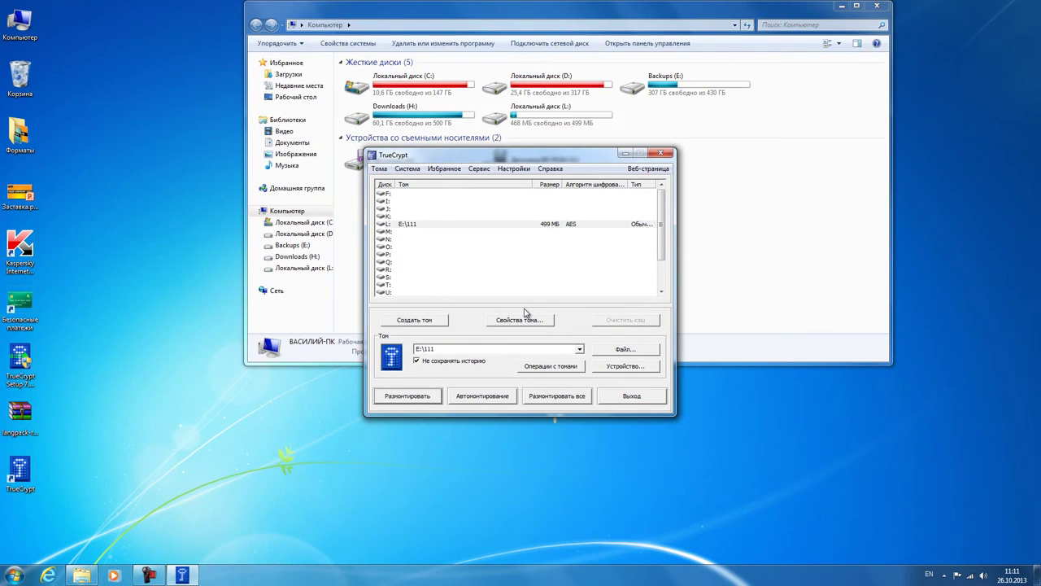
{"action": "left_click", "coordinate": [447, 169]}
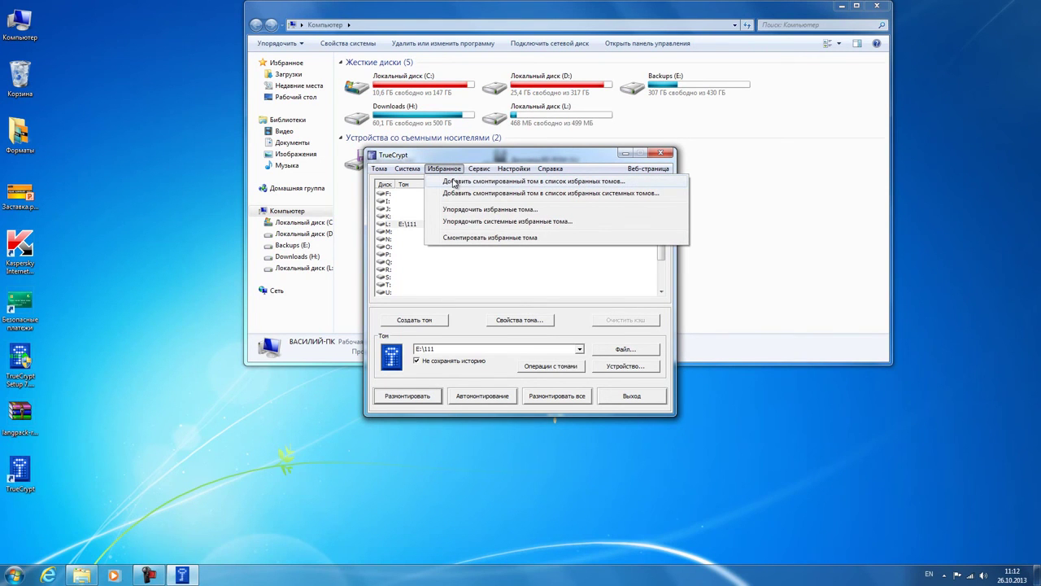
Step: Save the mounted L: volume E:\111 as a favorite volume
{"action": "left_click", "coordinate": [453, 183]}
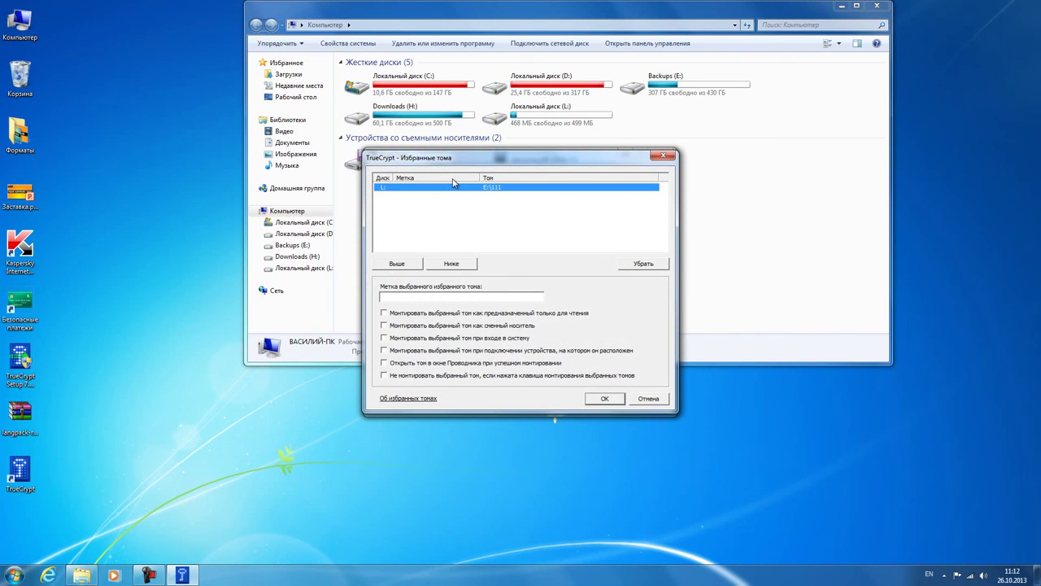
{"action": "left_click", "coordinate": [616, 400]}
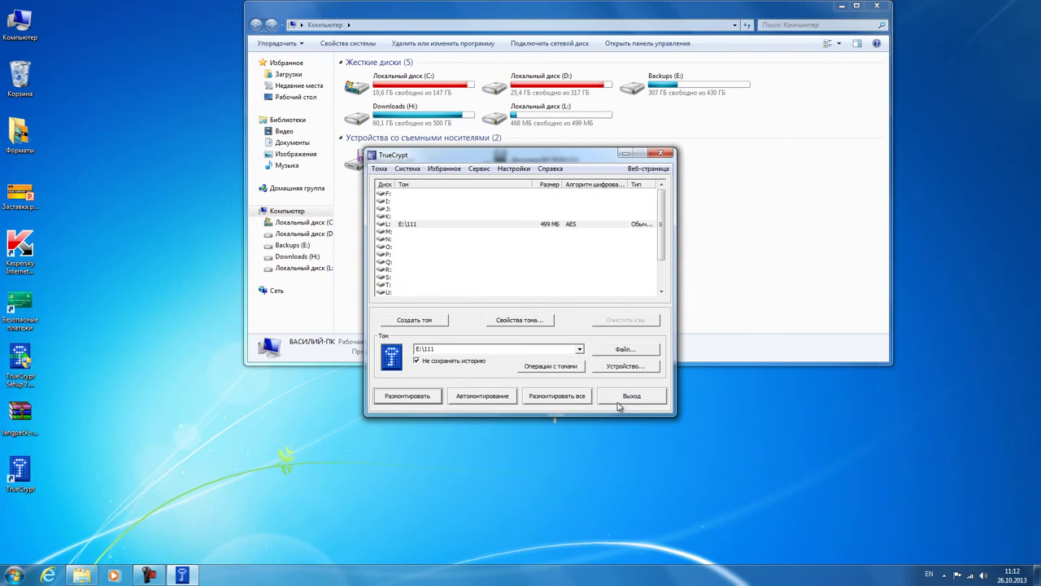
{"action": "left_click", "coordinate": [513, 168]}
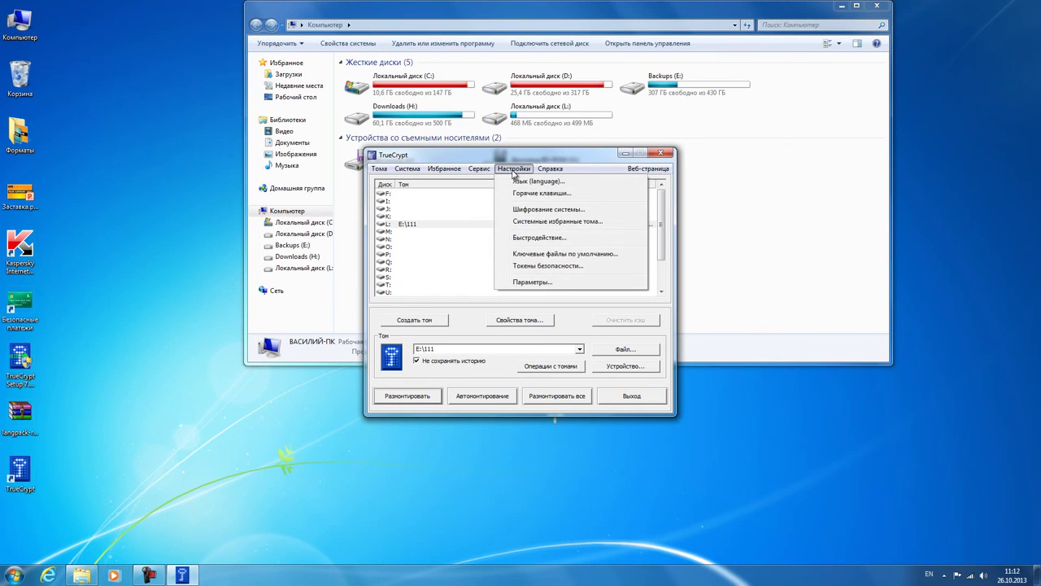
{"action": "left_click", "coordinate": [513, 194]}
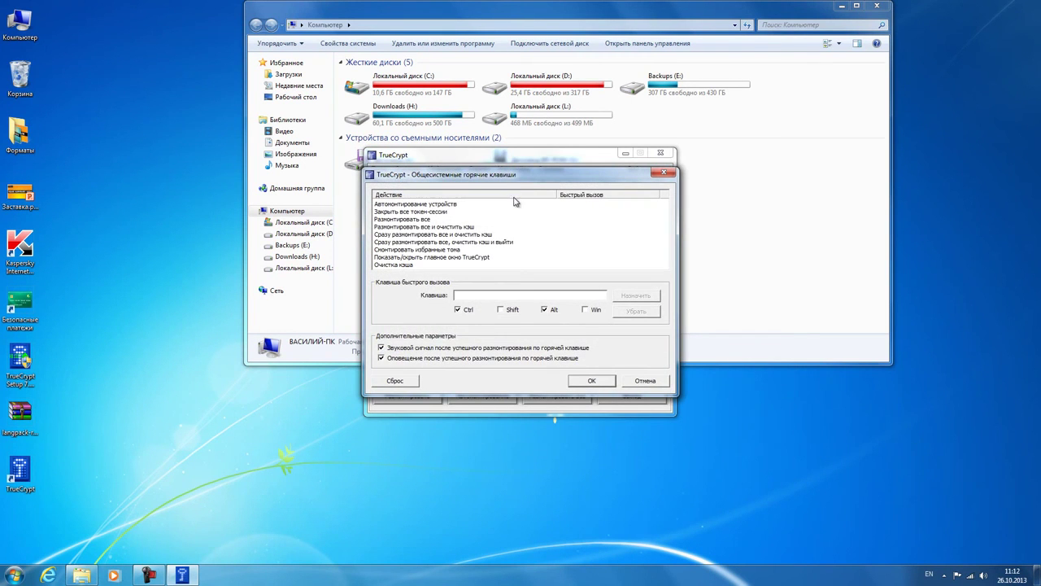
Step: Assign the hotkey Alt+Z to mounting favorite volumes
{"action": "left_click", "coordinate": [594, 248]}
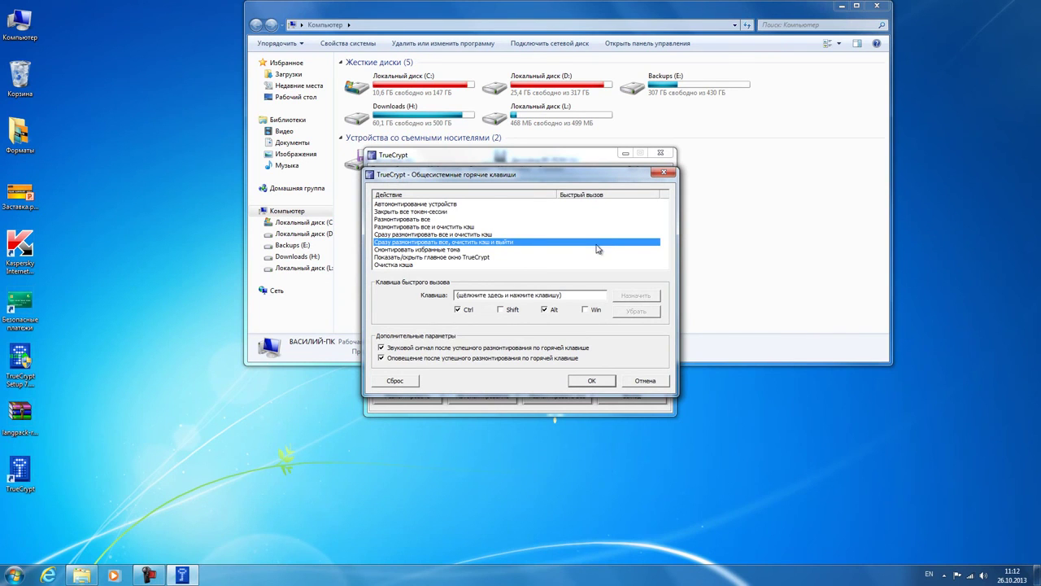
{"action": "key", "text": "F9"}
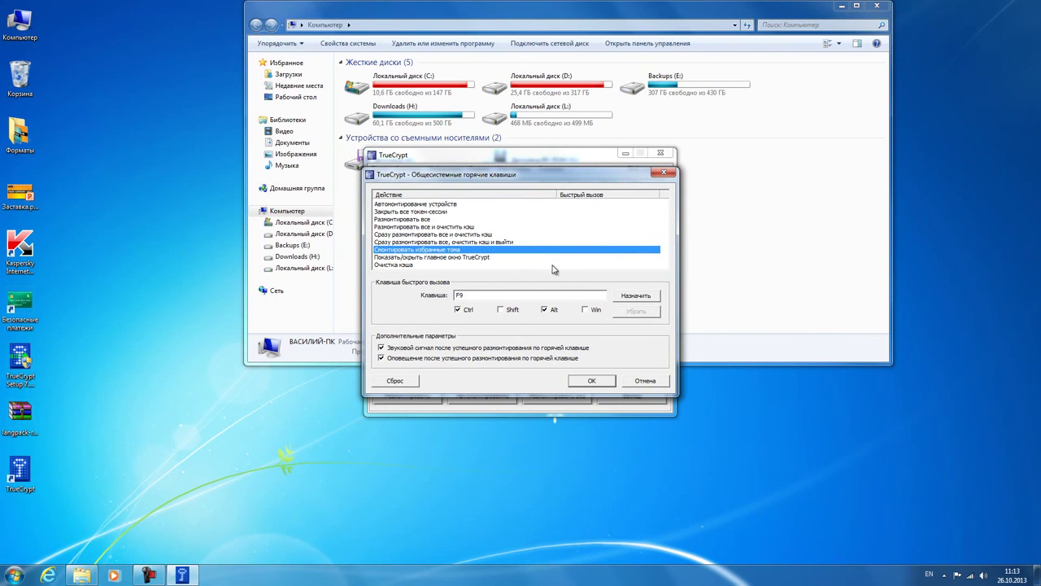
{"action": "left_click", "coordinate": [459, 313]}
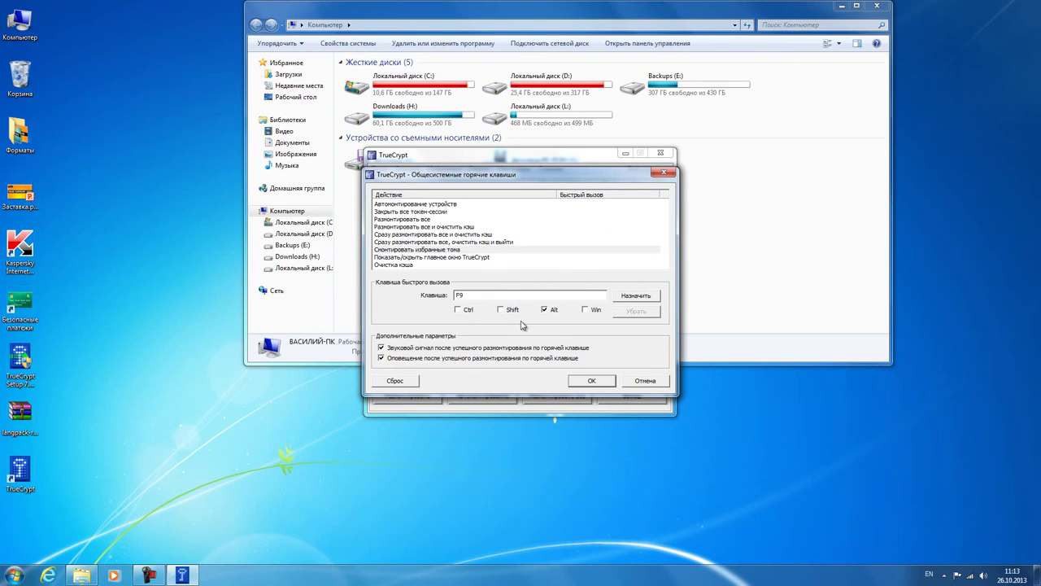
{"action": "left_click", "coordinate": [544, 292]}
{"action": "key", "text": "z"}
{"action": "left_click", "coordinate": [625, 298]}
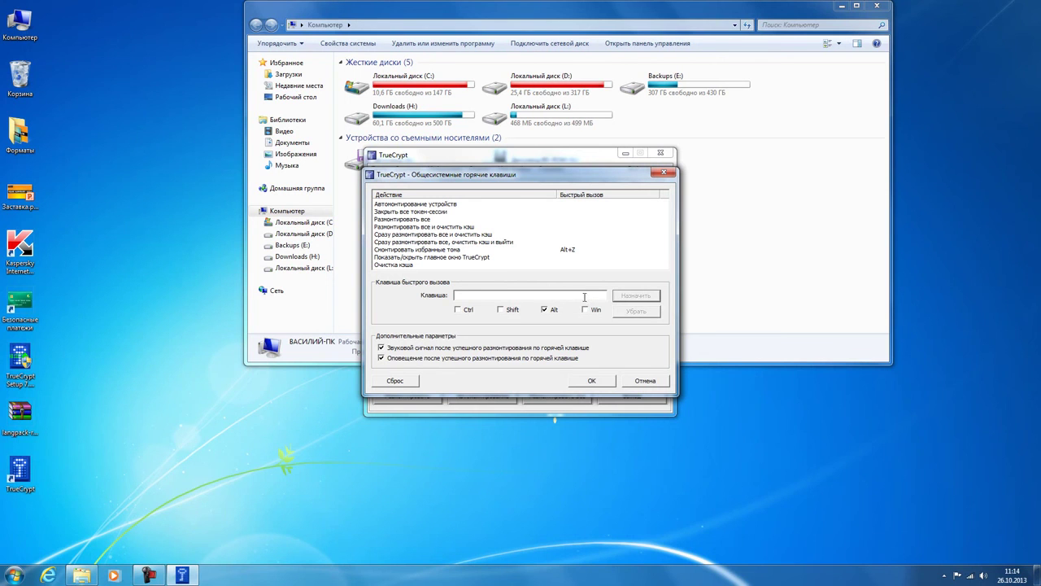
Step: Assign Alt+X to dismounting all volumes and save the hotkey settings
{"action": "left_click", "coordinate": [578, 221]}
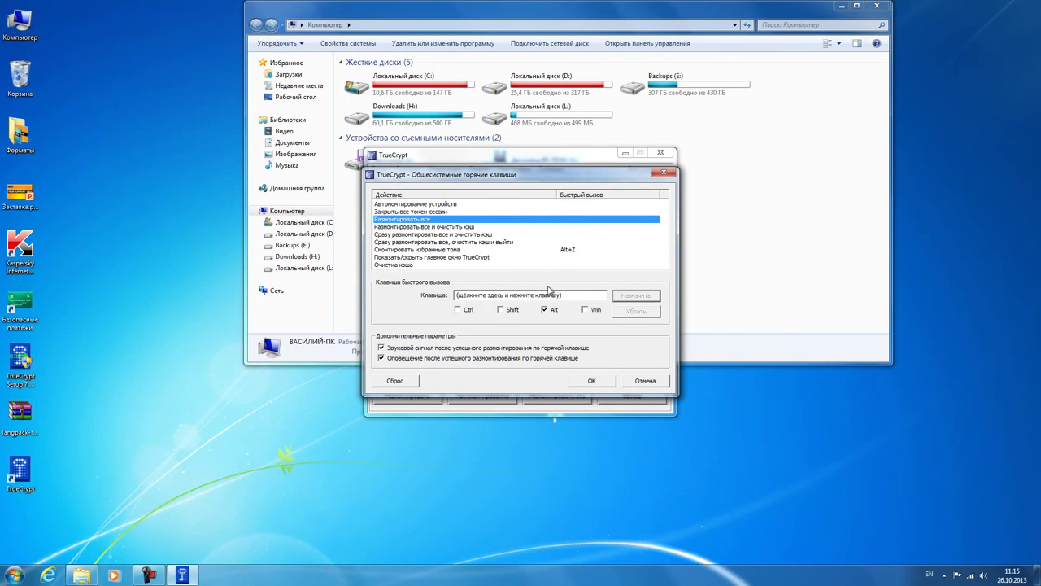
{"action": "left_click", "coordinate": [549, 295]}
{"action": "key", "text": "k"}
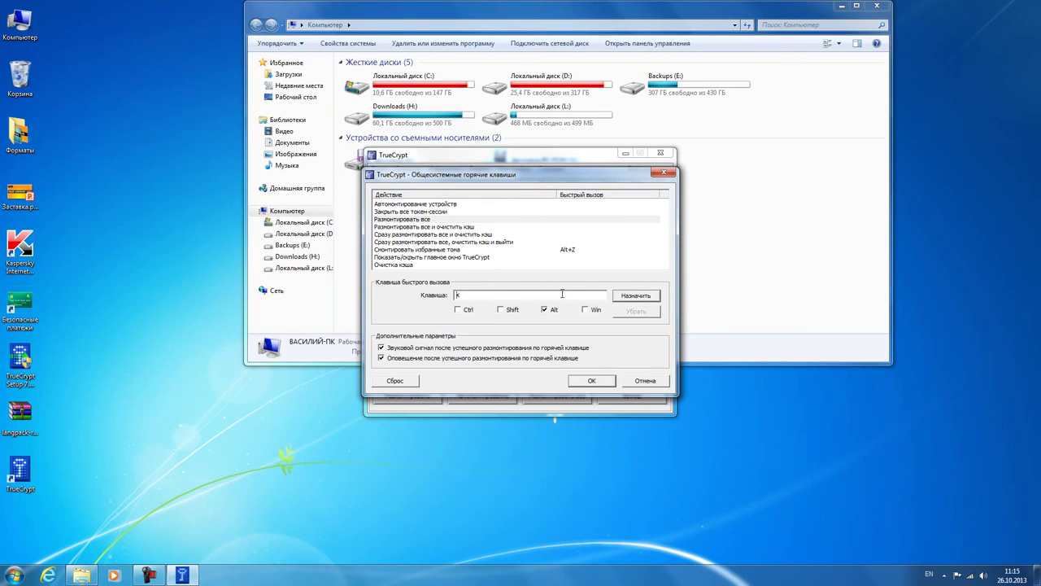
{"action": "left_click", "coordinate": [623, 297]}
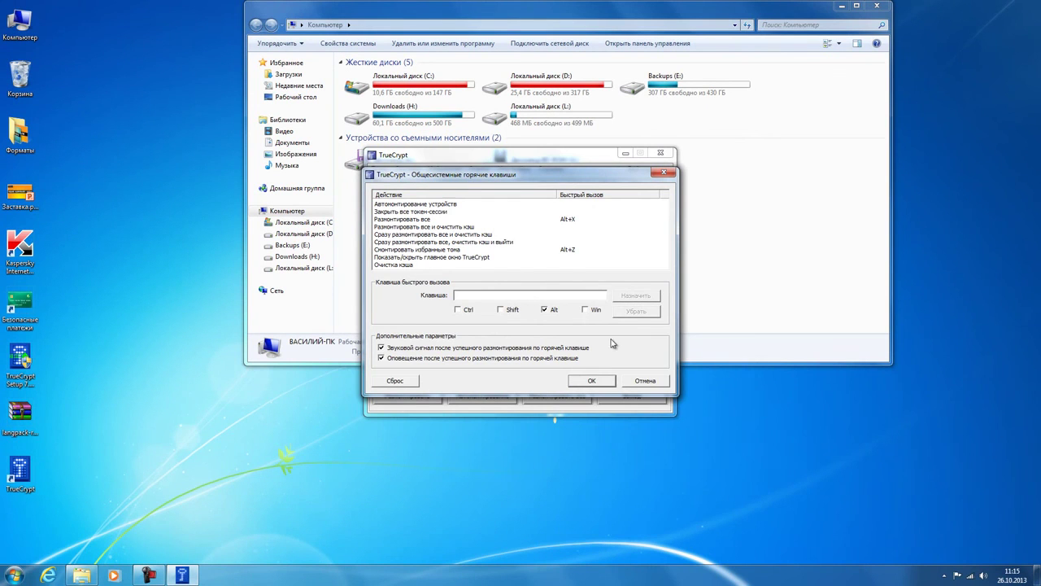
{"action": "left_click", "coordinate": [596, 382]}
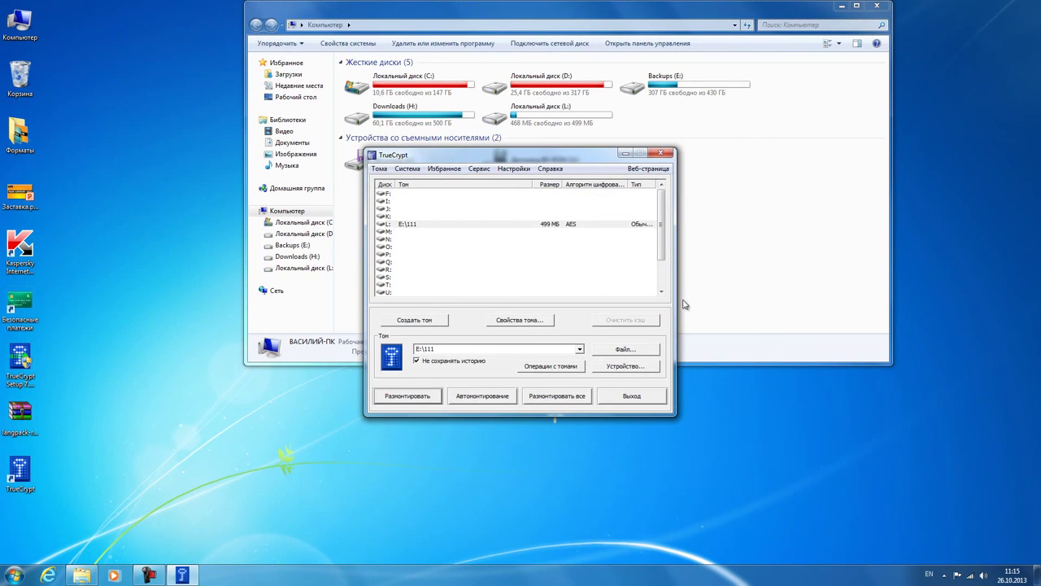
Step: Dismount all volumes by hotkey, remount favorite E:\111 on L:, and view its langpack zip
{"action": "left_click", "coordinate": [742, 248]}
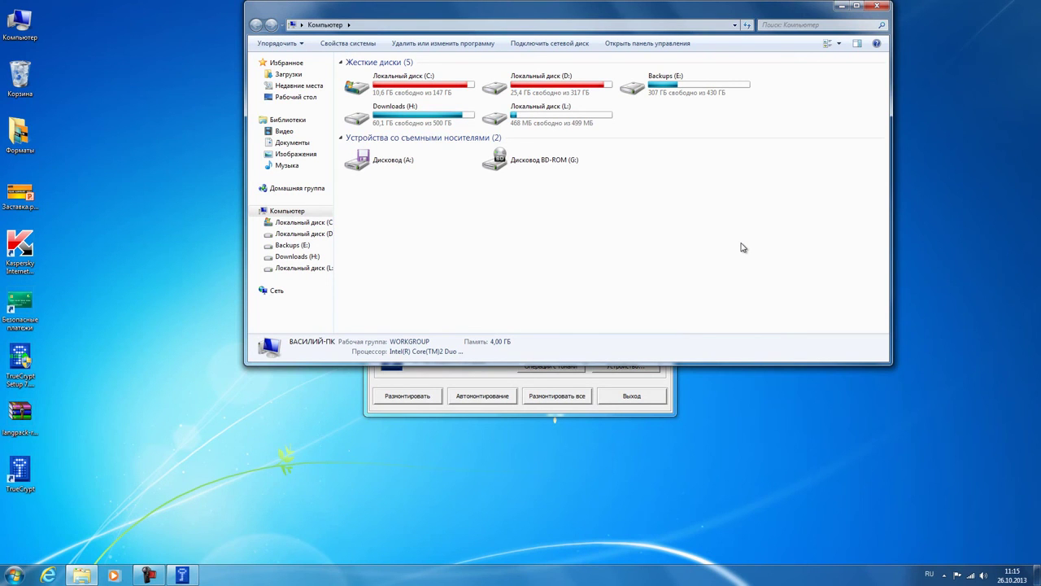
{"action": "key", "text": "ctrl+shift+F12"}
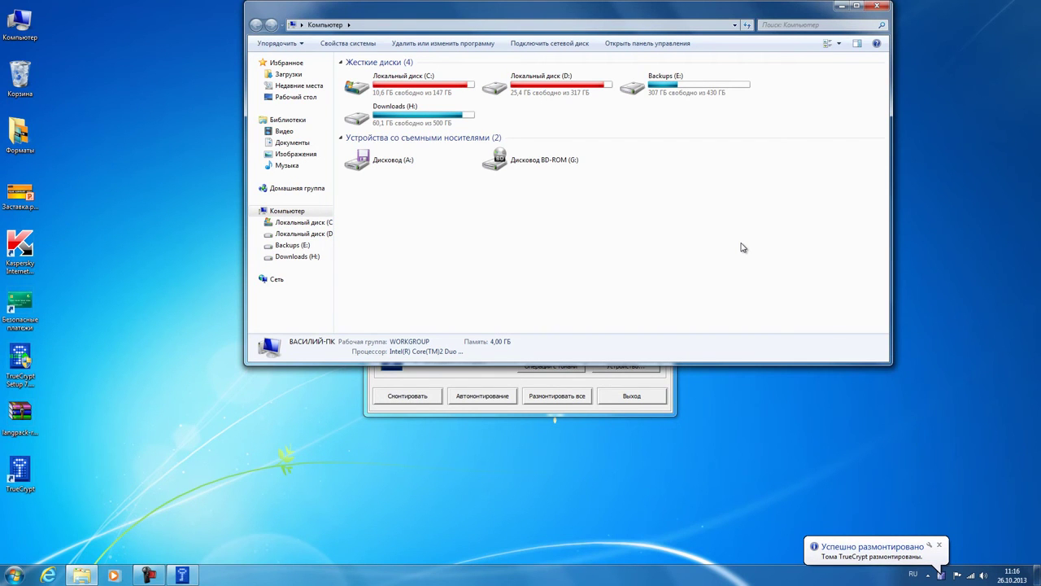
{"action": "key", "text": "ctrl+shift+F11"}
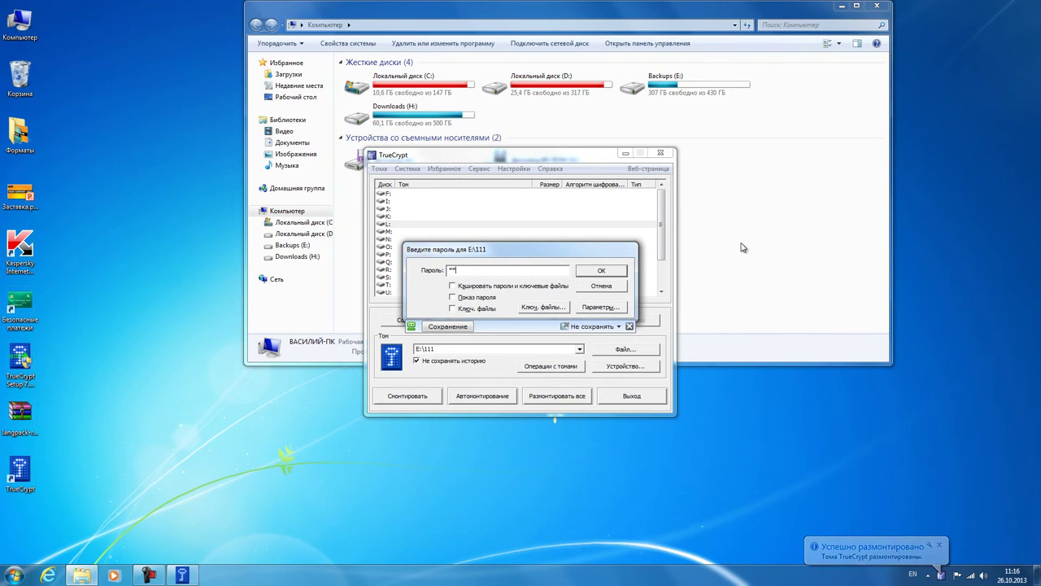
{"action": "type", "text": "*******"}
{"action": "key", "text": "Return"}
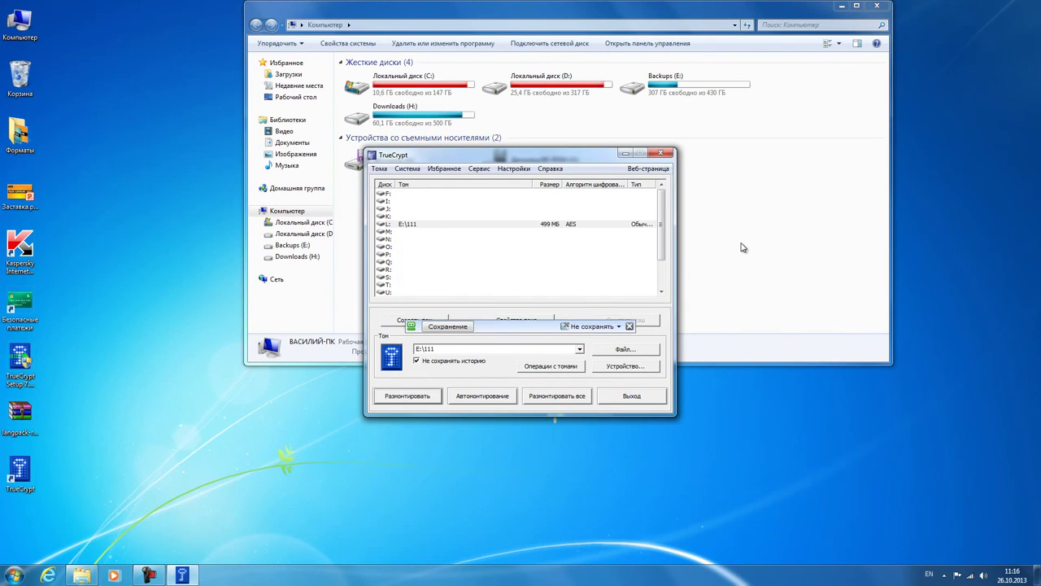
{"action": "left_click", "coordinate": [742, 247]}
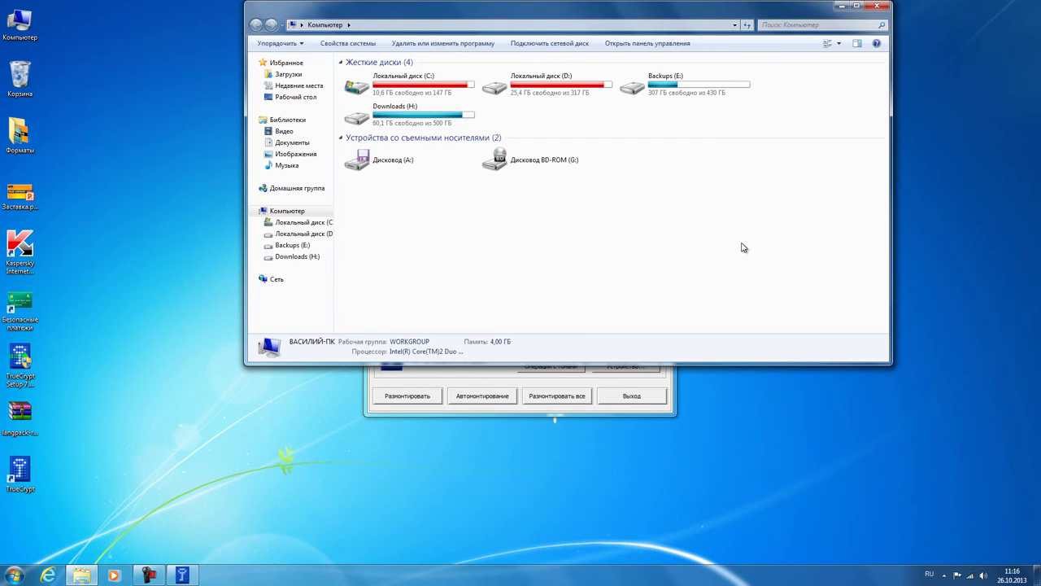
{"action": "double_click", "coordinate": [592, 122]}
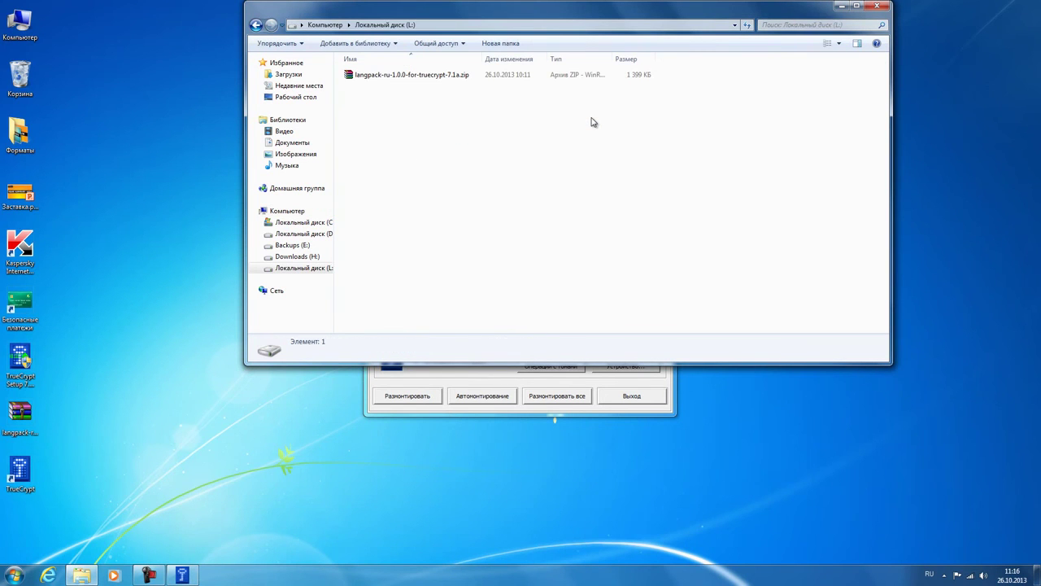